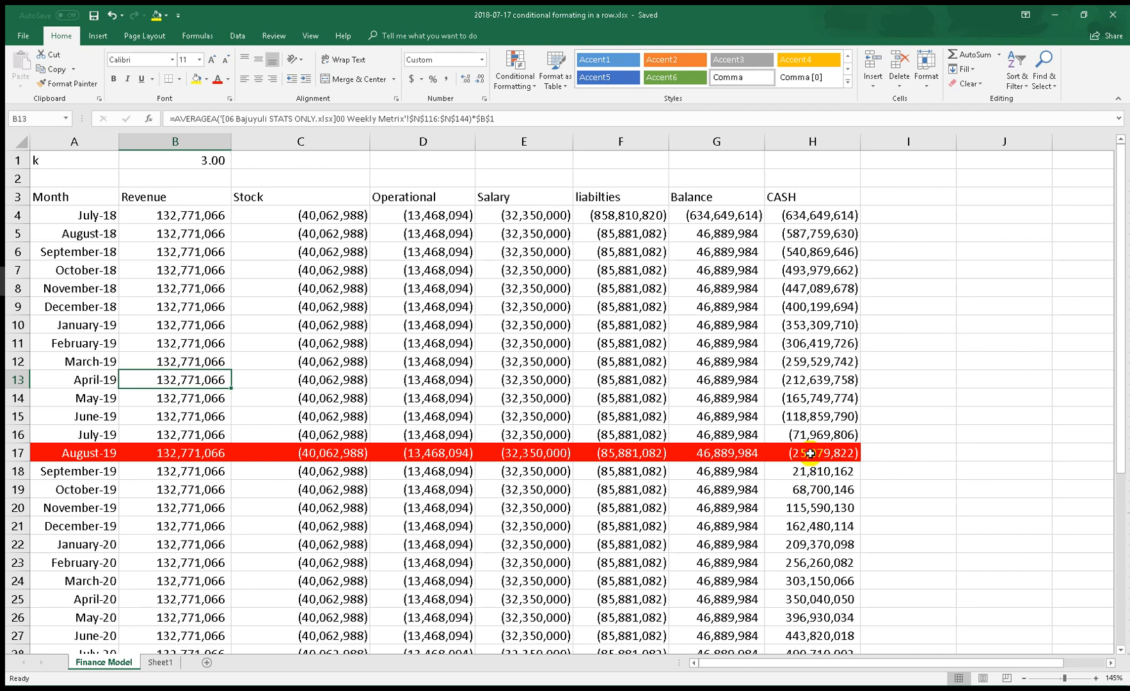
- Fit the width of the Stock column (column C) to its contents
left_click_drag(178, 453, 168, 471)
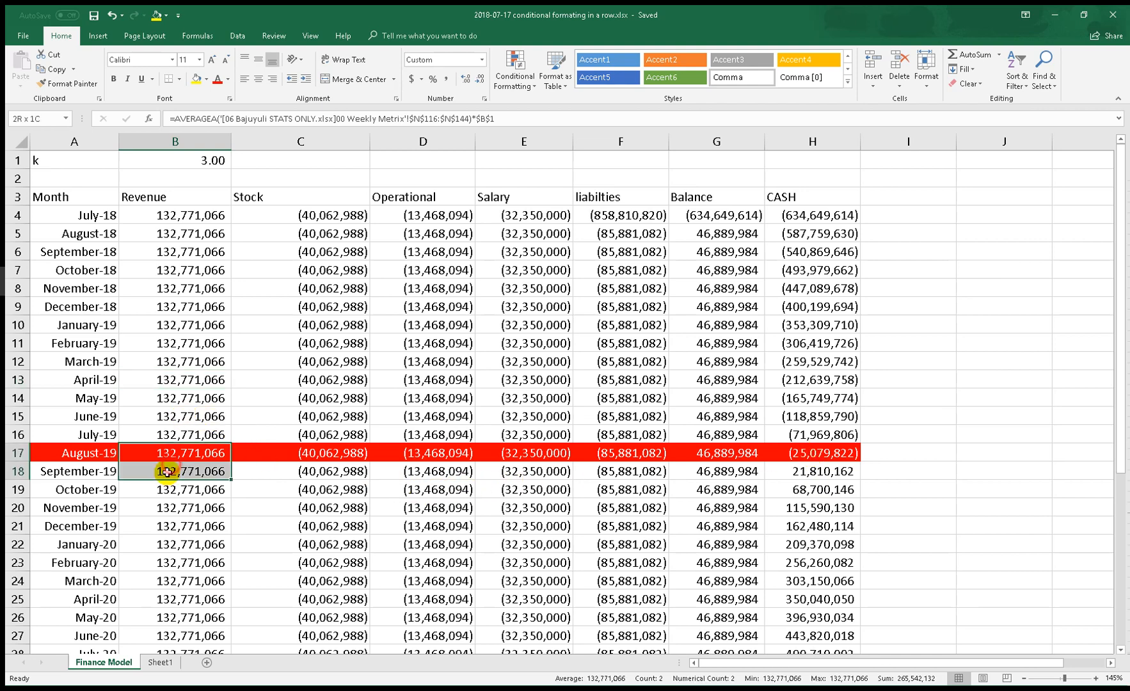
left_click(169, 399)
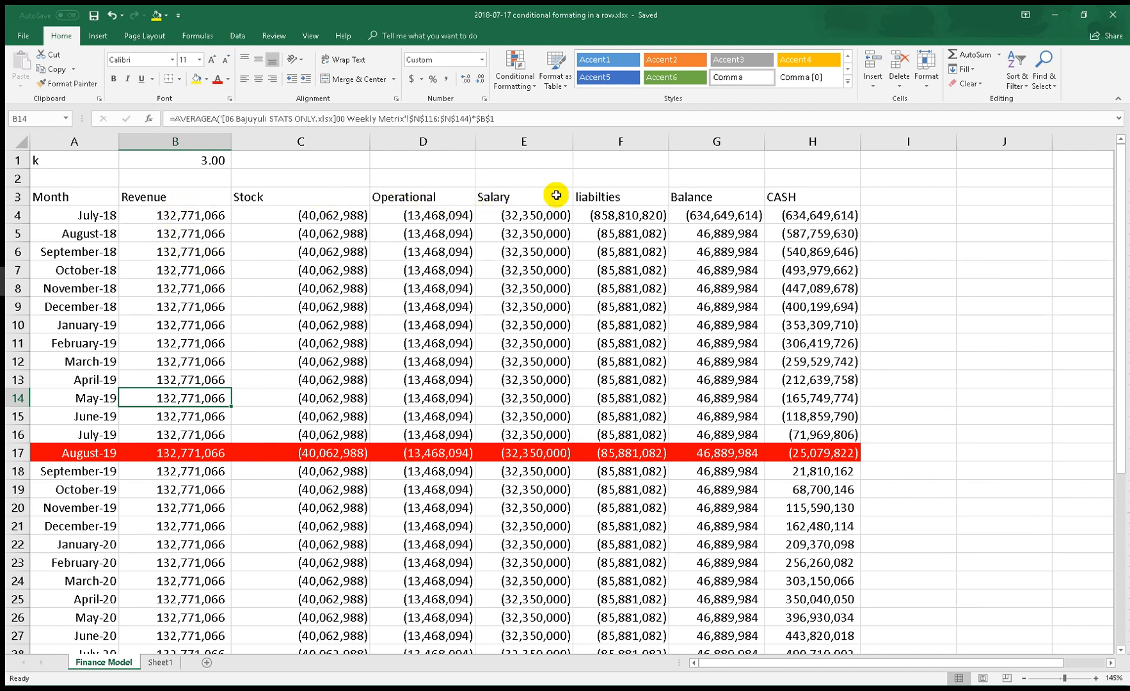
double_click(370, 142)
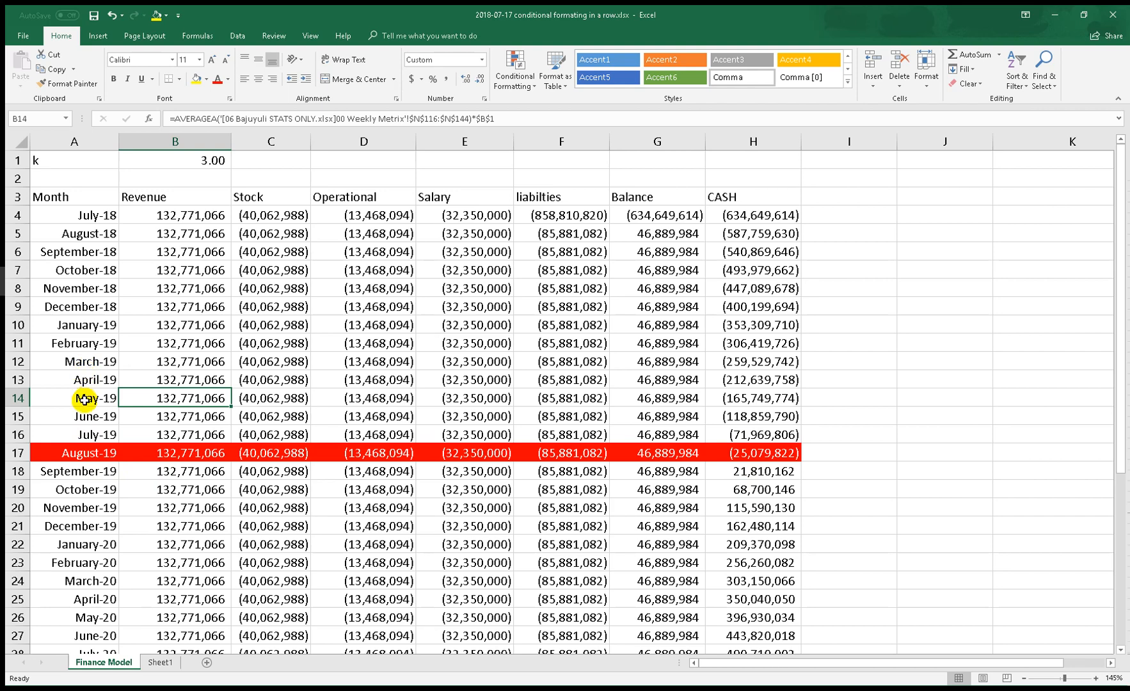
mouse_move(22, 431)
left_mouse_down()
mouse_move(196, 479)
mouse_move(651, 482)
mouse_move(835, 450)
mouse_move(214, 408)
mouse_move(25, 429)
left_mouse_up()
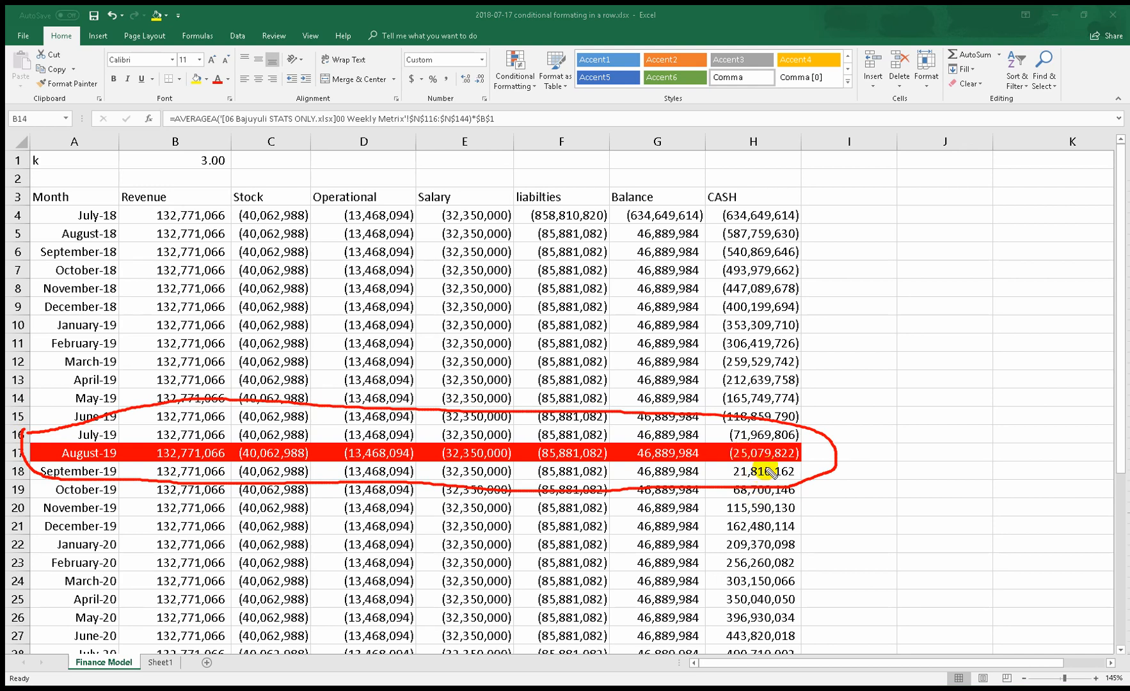
key("Escape")
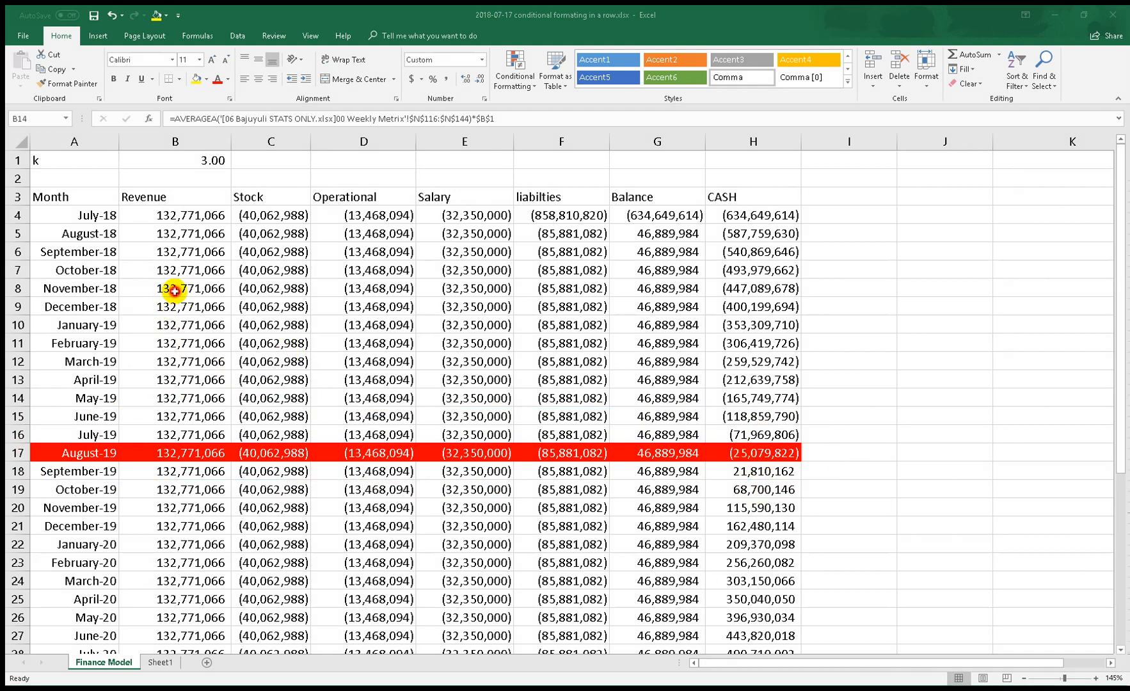
- Set the k factor in cell B1 to 4.5 to test the row highlighting
left_click(213, 162)
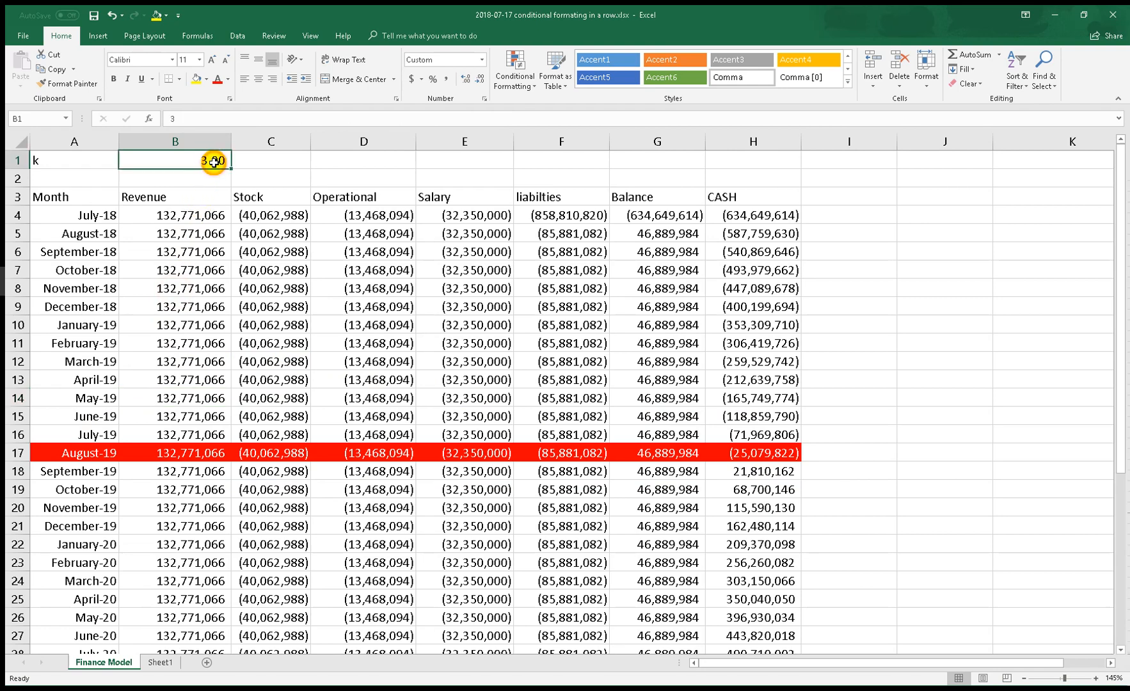
type("4.5")
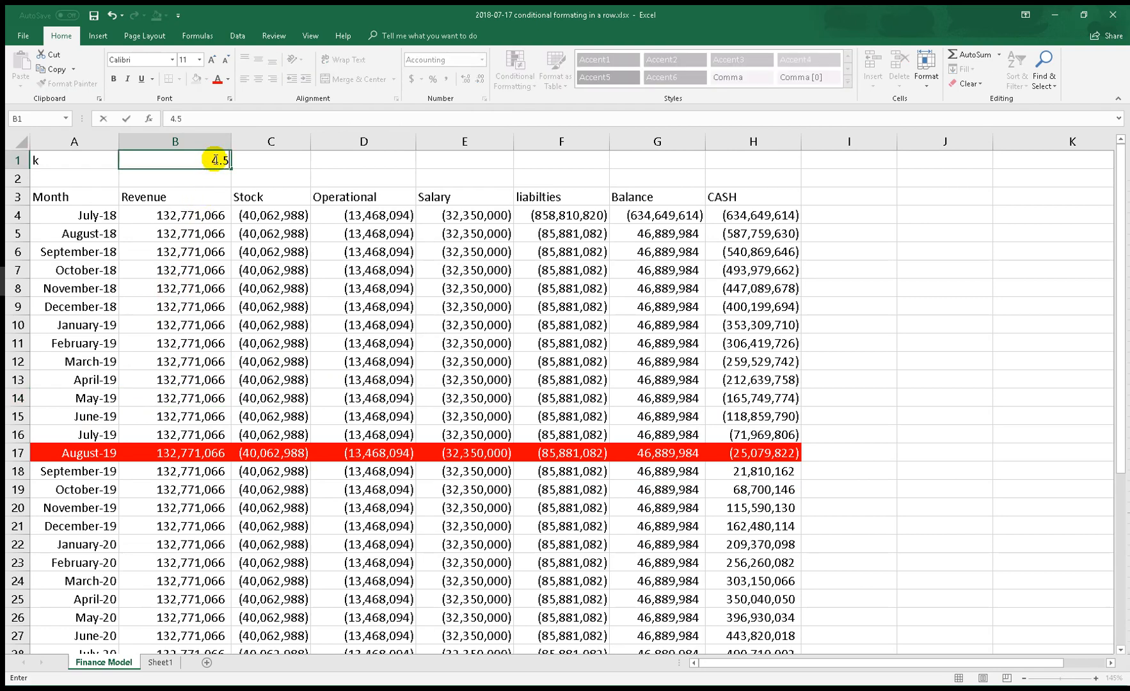
key("Return")
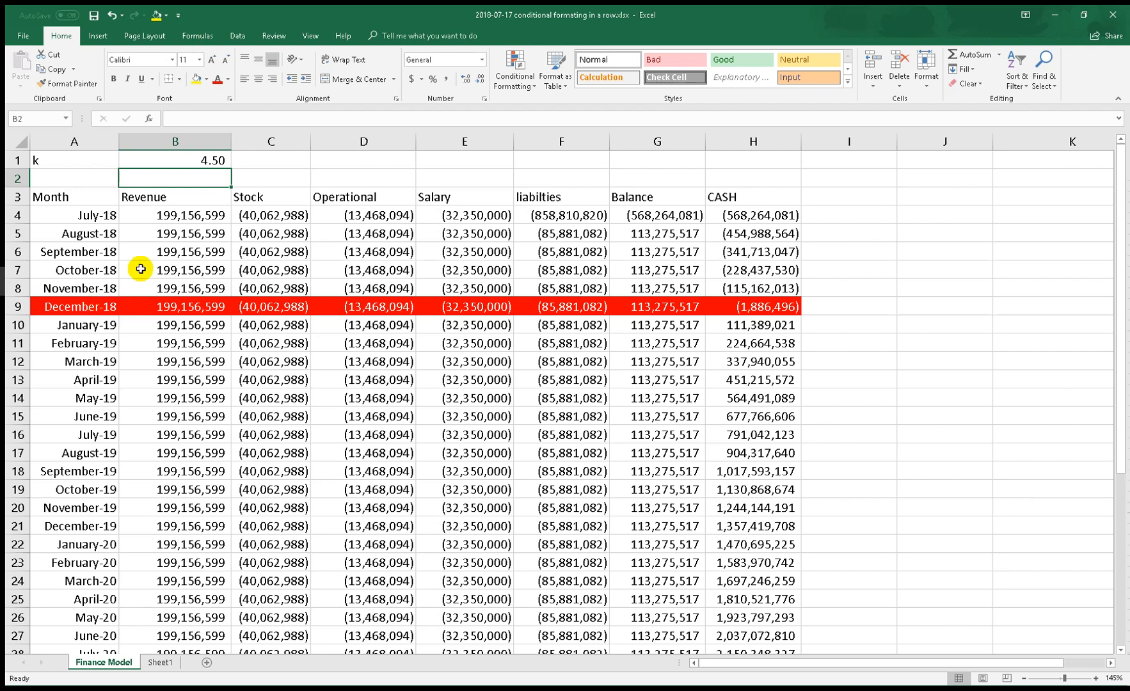
- Set the k factor in cell B1 to 1.6 and check the monthly rows for a highlight
left_click(208, 160)
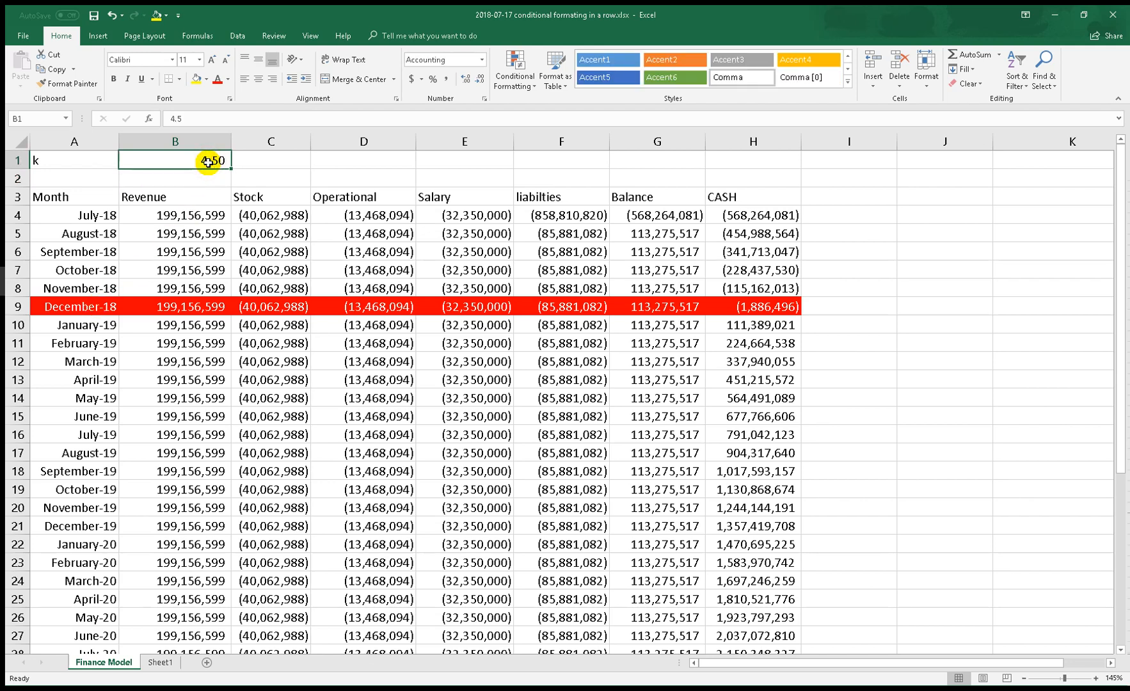
type("1.6")
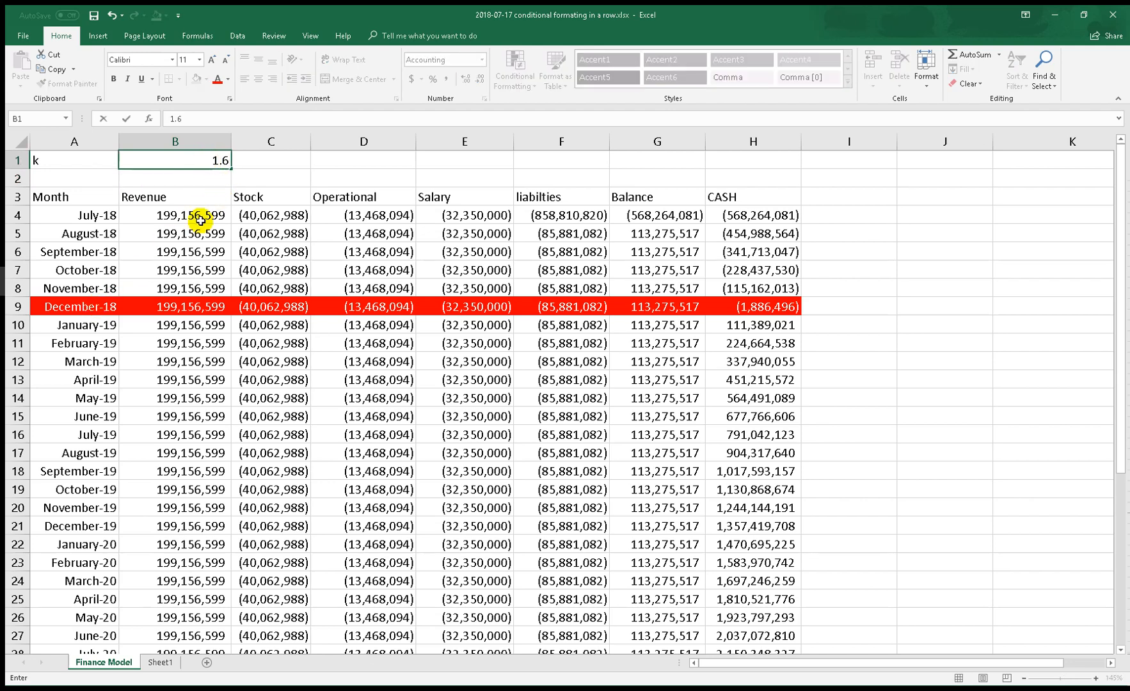
key("Return")
scroll(365, 301, "down", 3)
scroll(371, 352, "up", 3)
scroll(194, 396, "down", 3)
scroll(303, 413, "up", 3)
- Set the k factor in cell B1 to 1.8 and look through the monthly rows again
left_click(220, 161)
type("1")
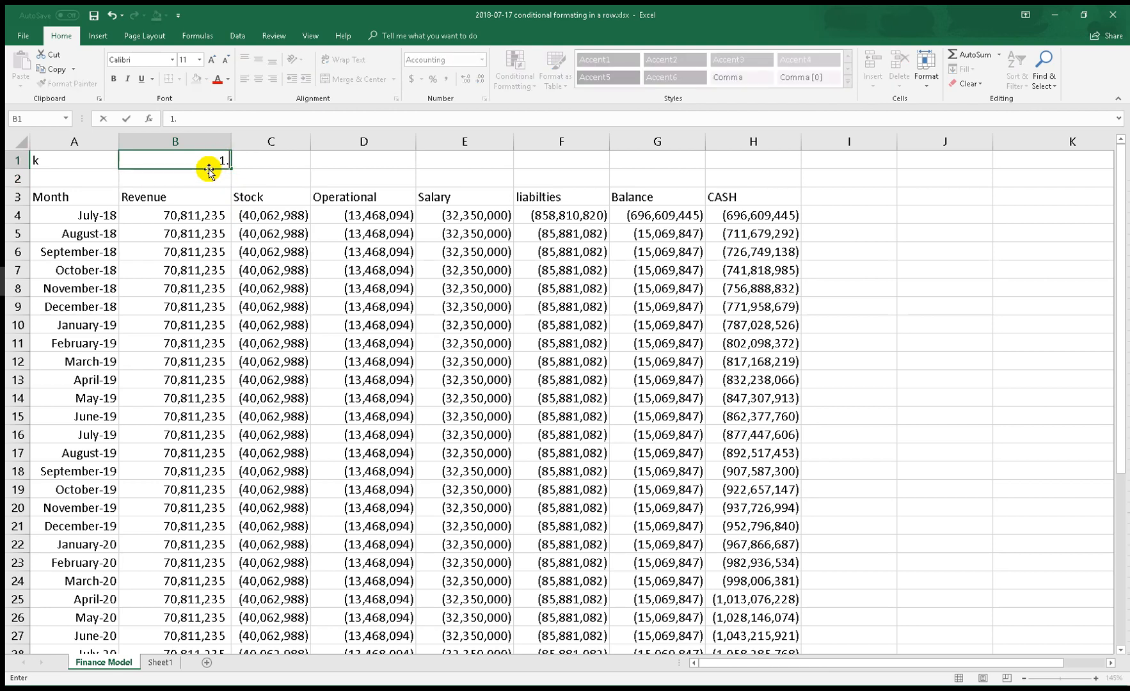
key("ctrl+Return")
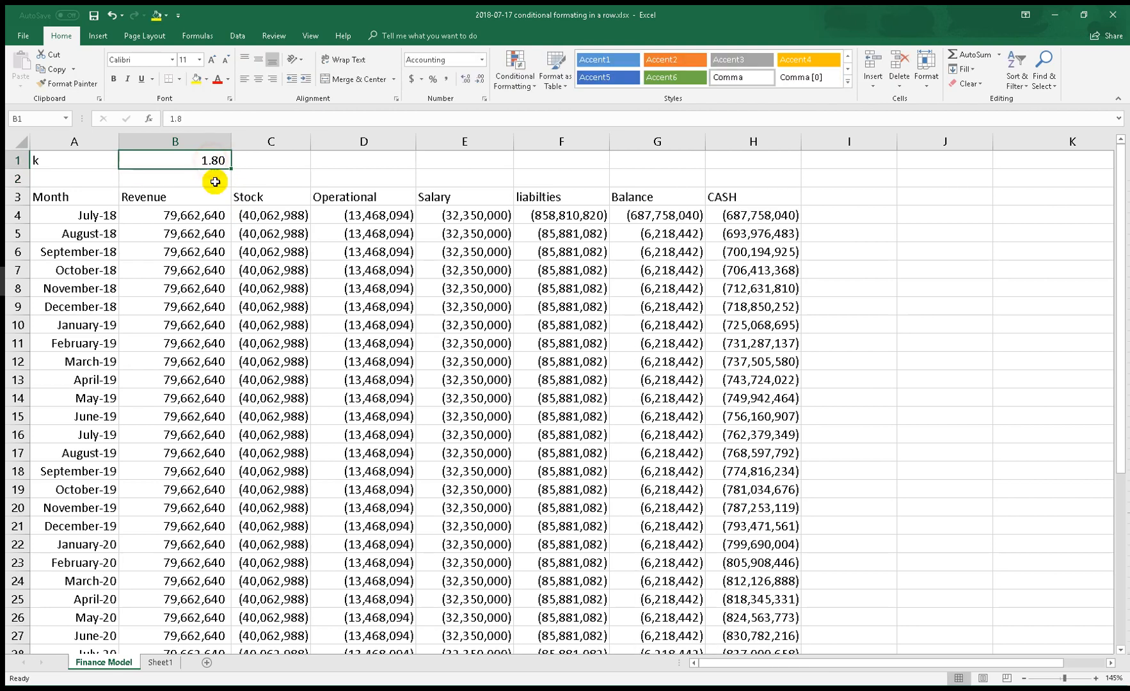
scroll(289, 306, "down", 4)
scroll(288, 306, "up", 4)
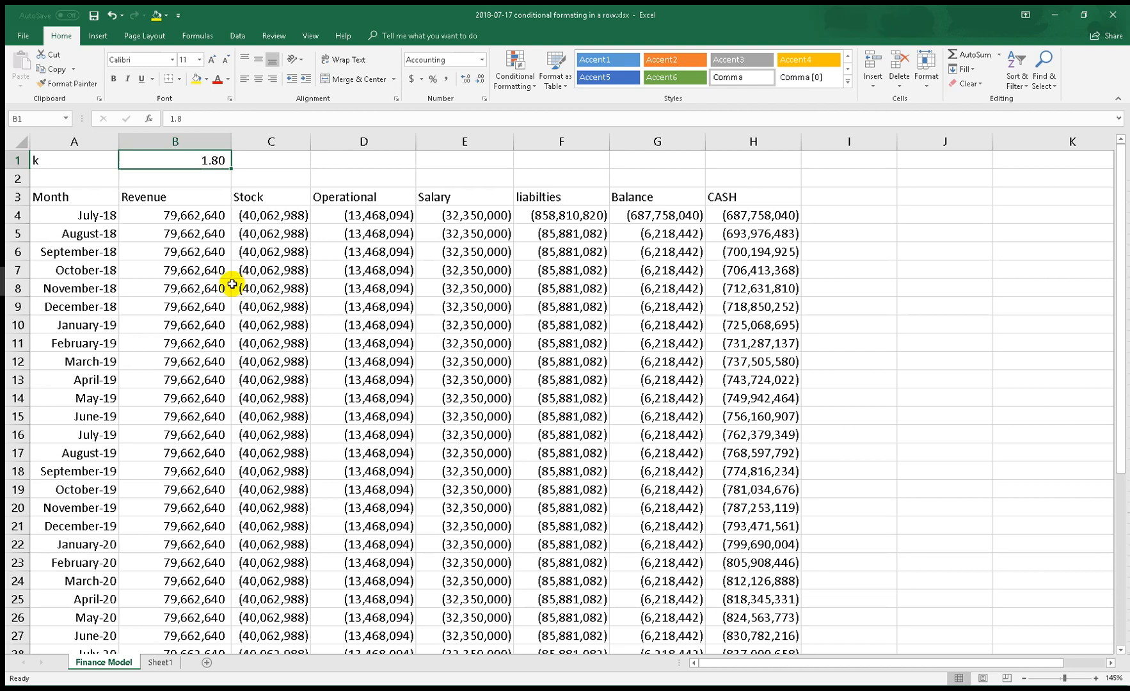
- Set the k factor in cell B1 to 2.3 and check the resulting rows
type("2.")
key("Return")
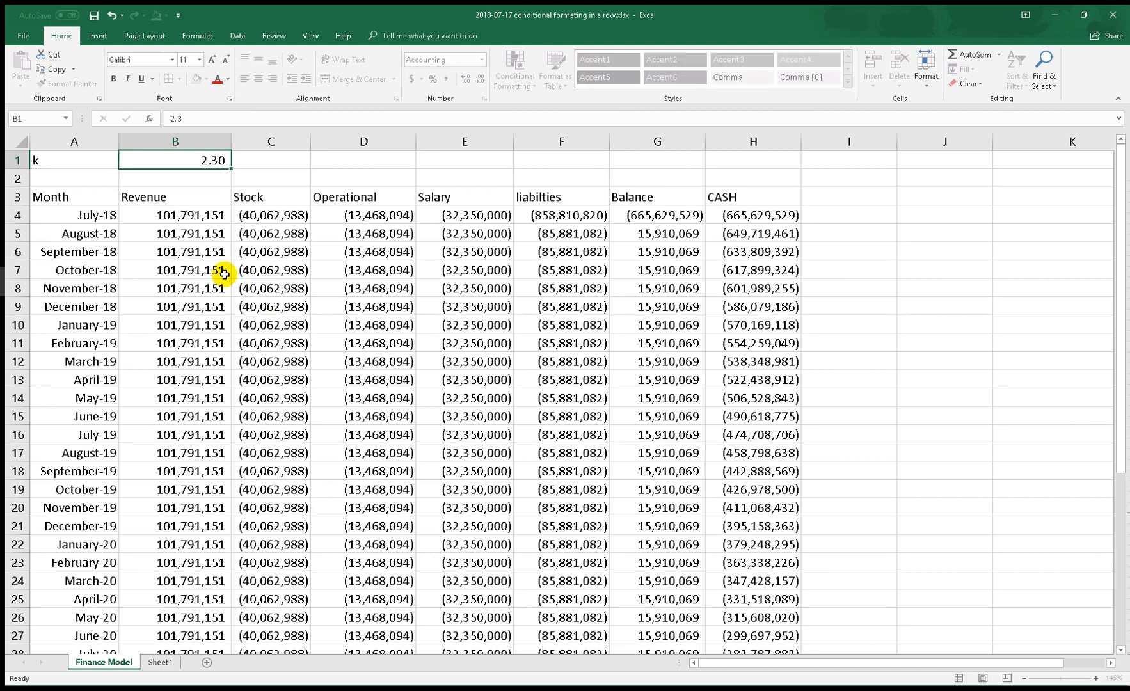
scroll(298, 305, "down", 1)
scroll(227, 272, "up", 1)
- Set the k factor in cell B1 to 2.8
left_click(184, 160)
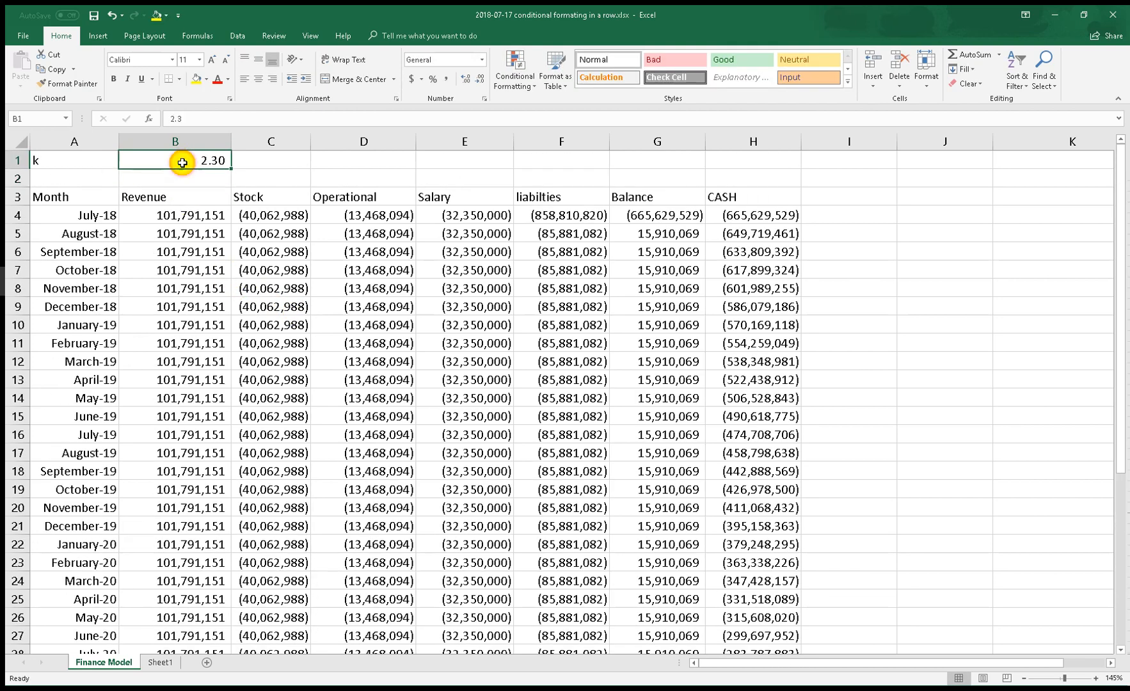
type("2.8")
key("Return")
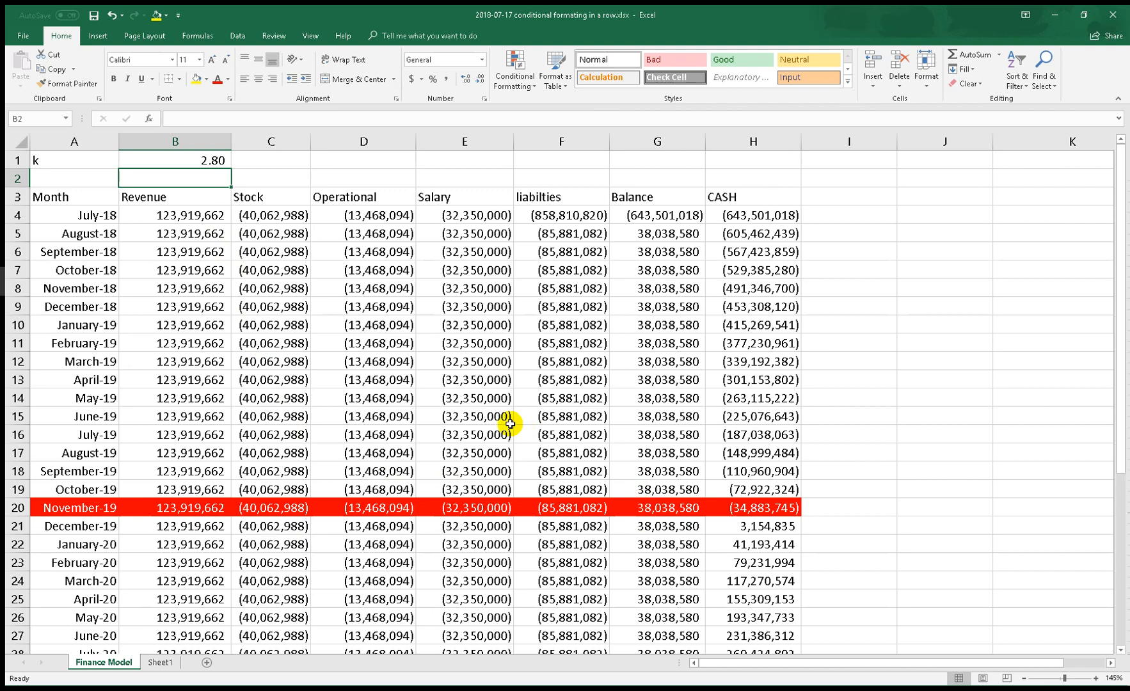
- Clear all conditional formatting rules from the entire Finance Model sheet
left_click(512, 80)
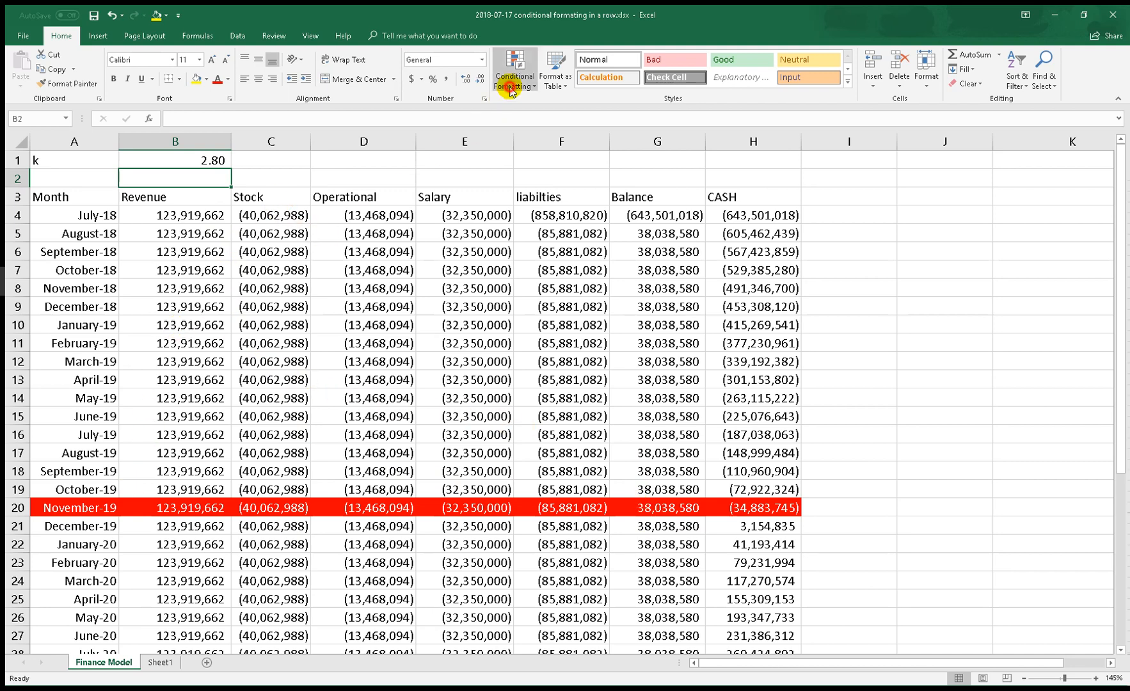
mouse_move(541, 262)
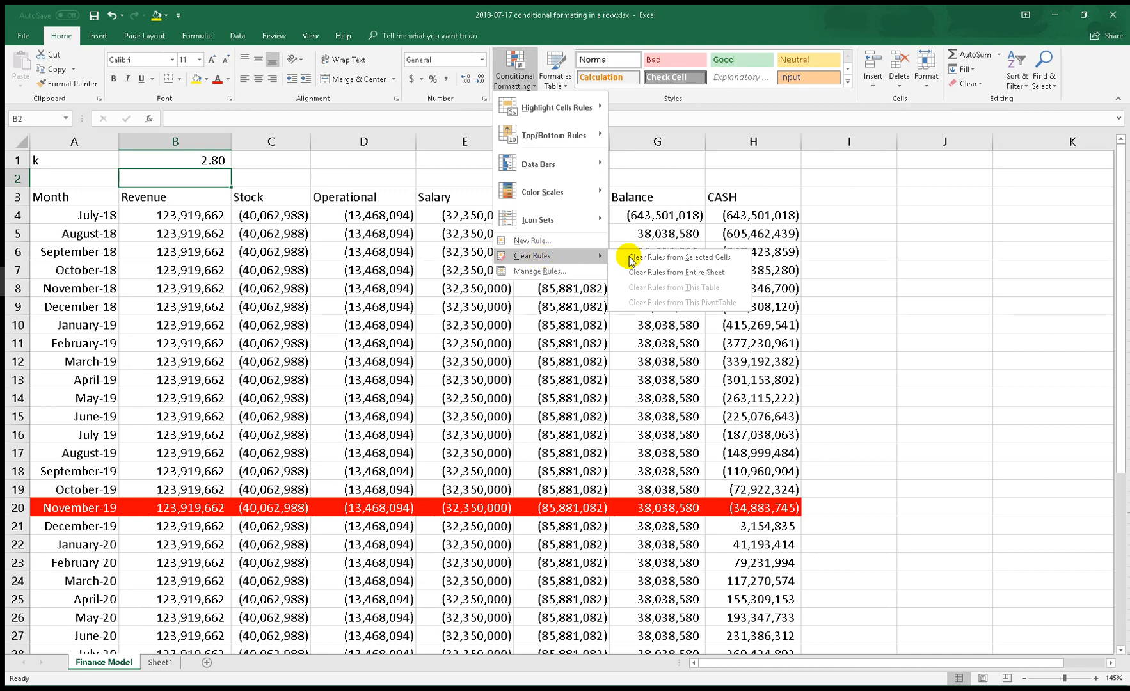
left_click(668, 272)
left_click(291, 334)
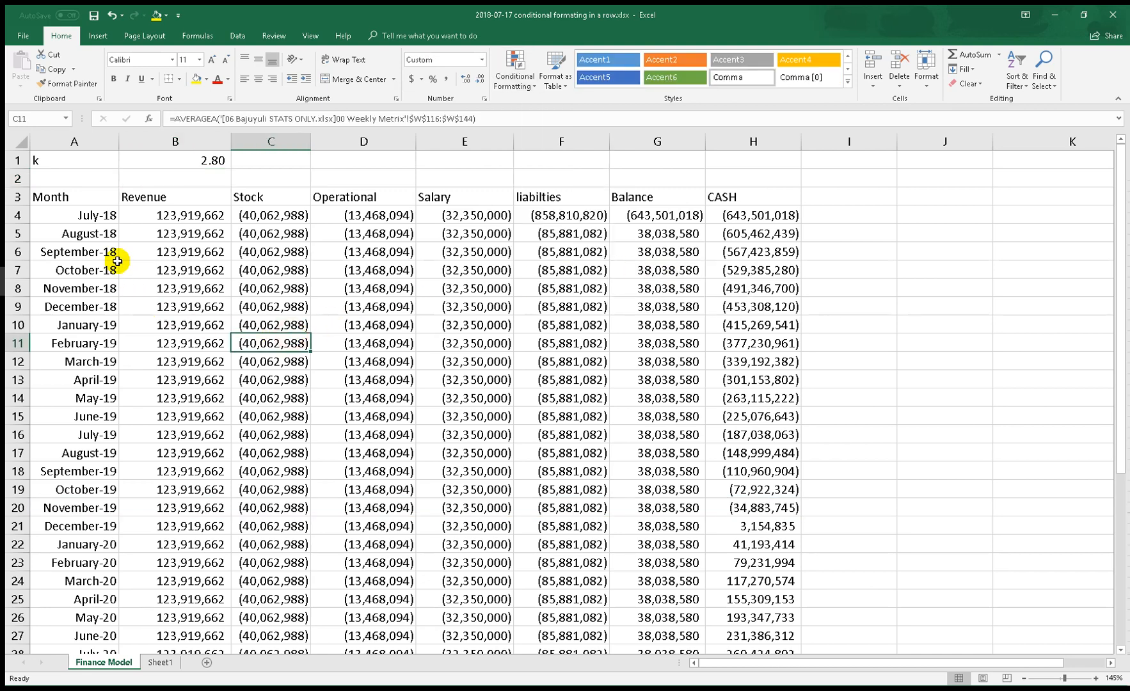
- Start a new conditional formatting rule for A3:H29 that uses a formula to determine which cells to format
left_click_drag(80, 198, 791, 534)
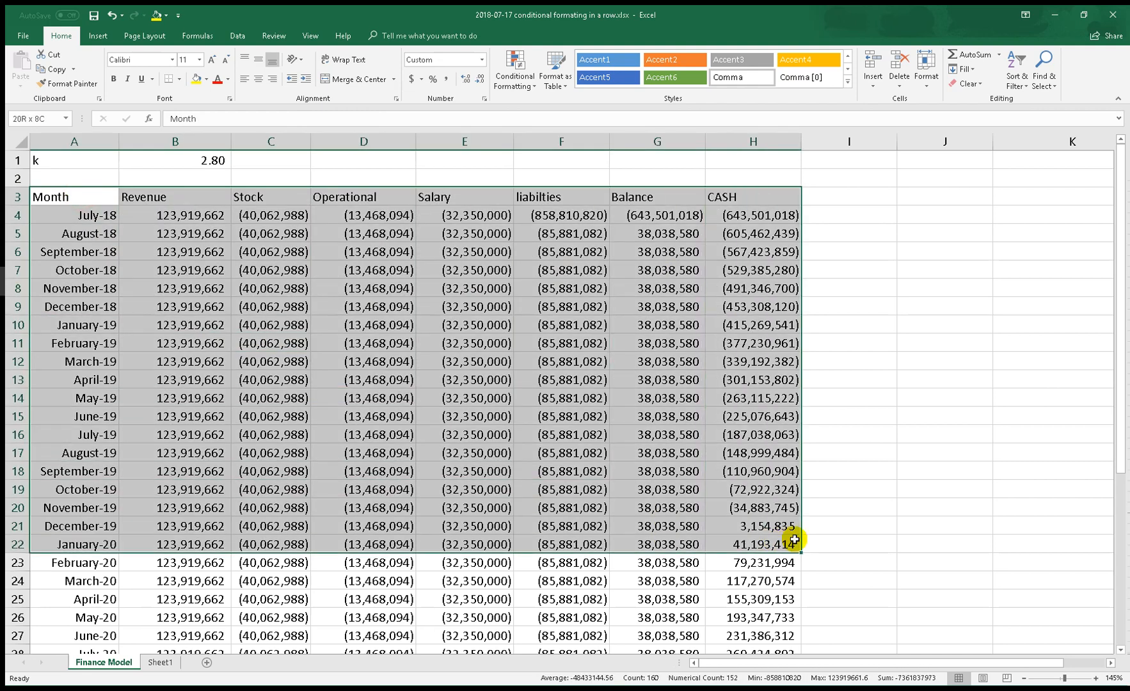
scroll(704, 460, "down", 4)
left_click(755, 454, "shift")
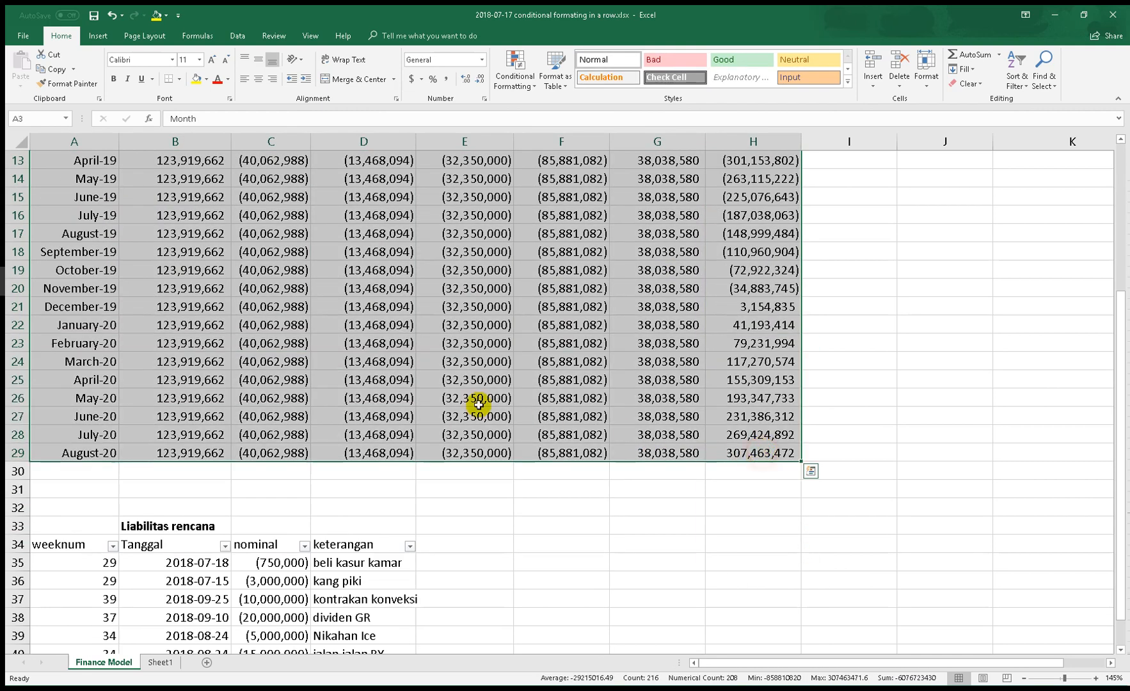
scroll(549, 416, "up", 4)
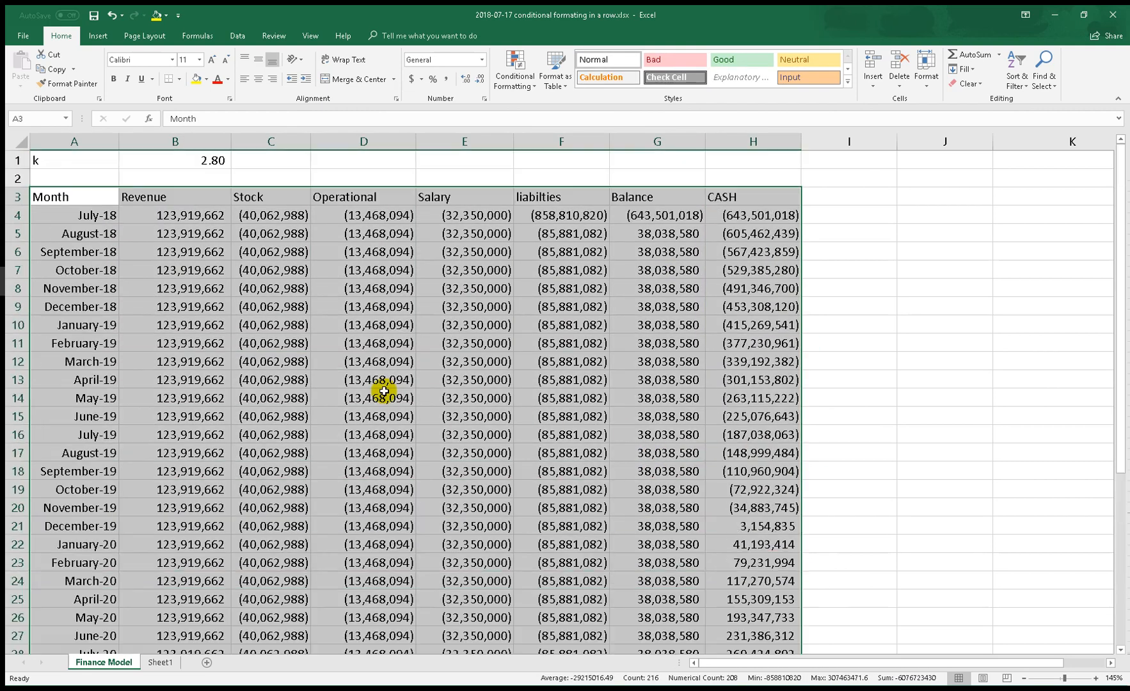
left_click(523, 88)
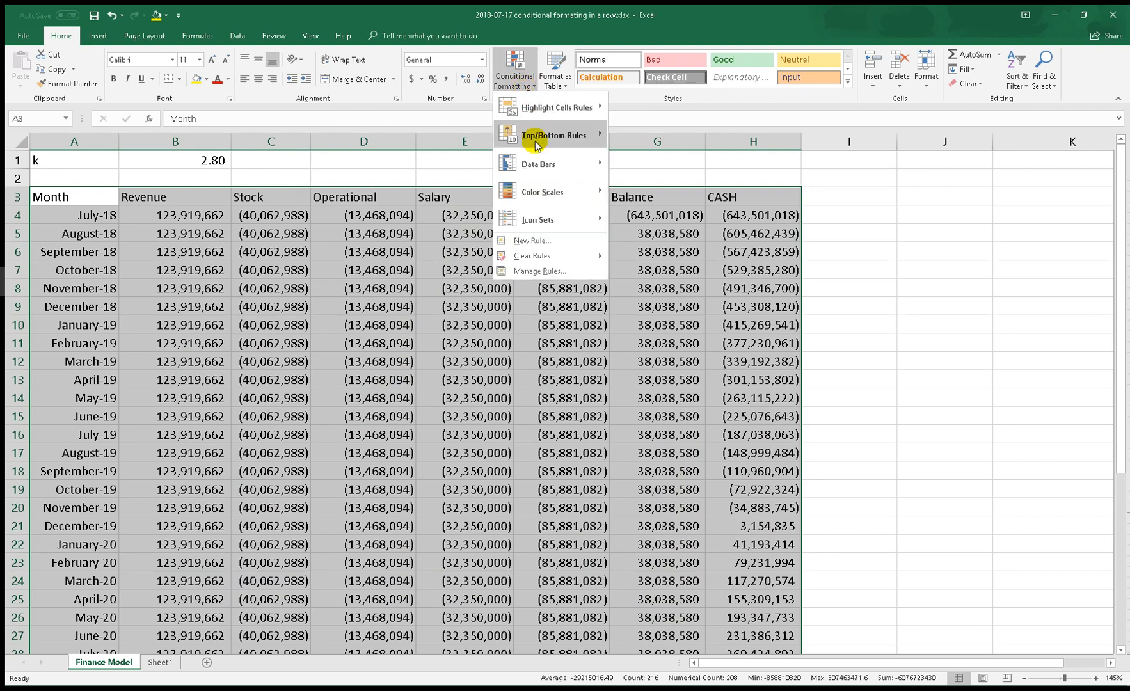
left_click(556, 247)
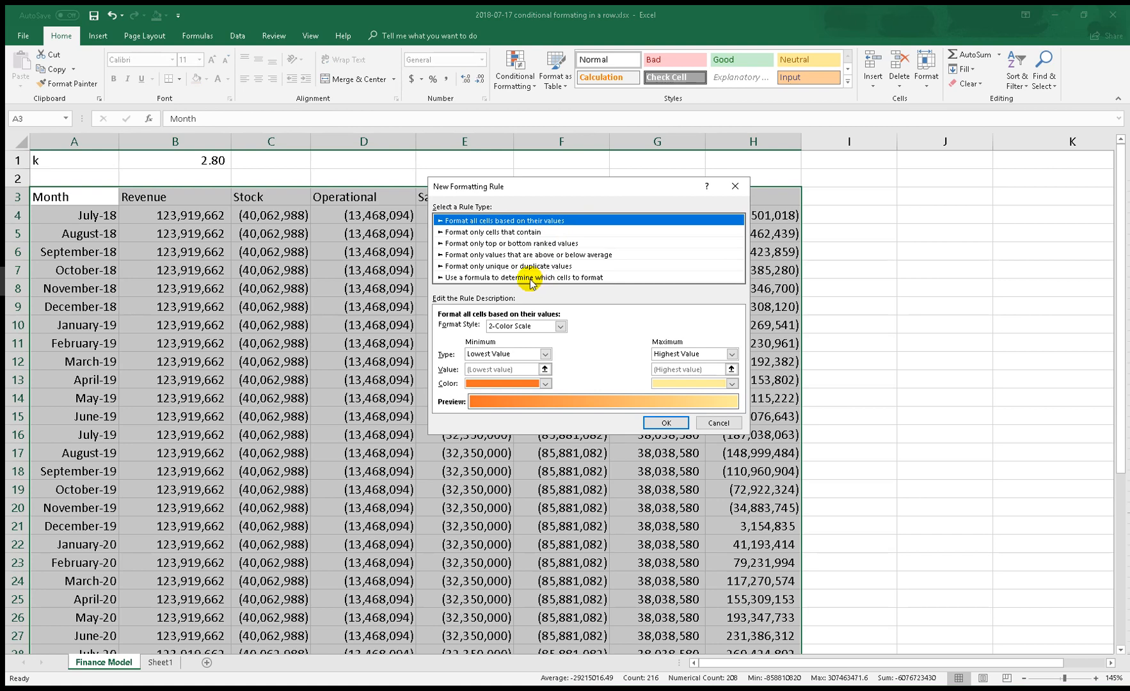
left_click(530, 278)
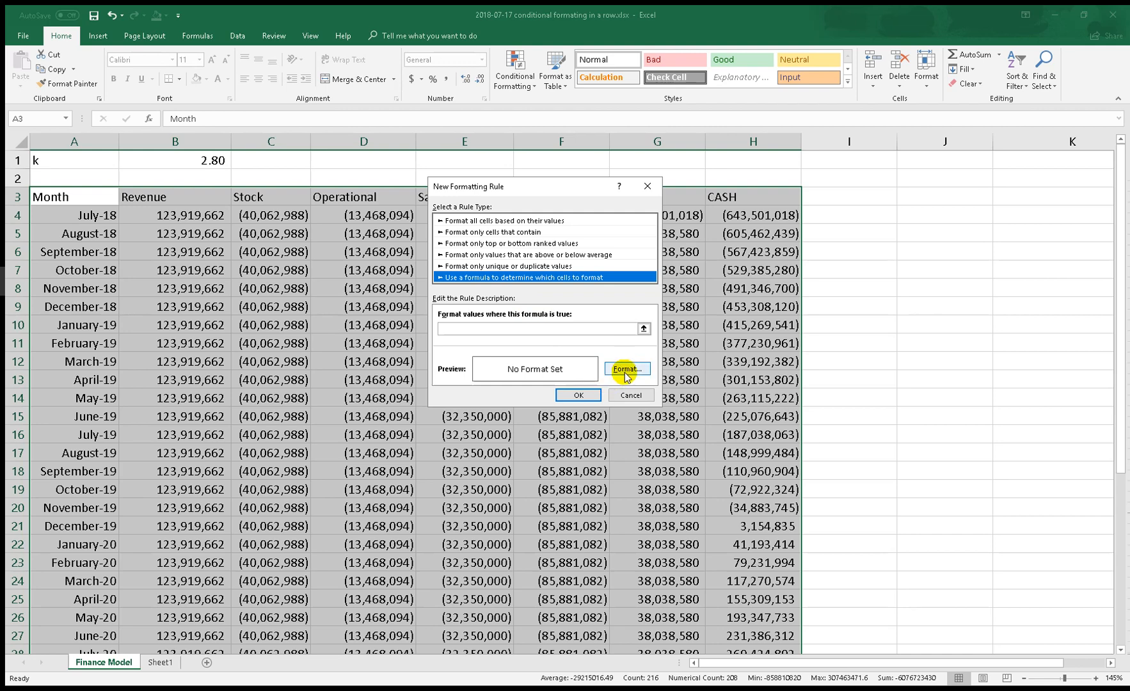
- Give the new rule's format a red fill and a white font color
left_click(625, 372)
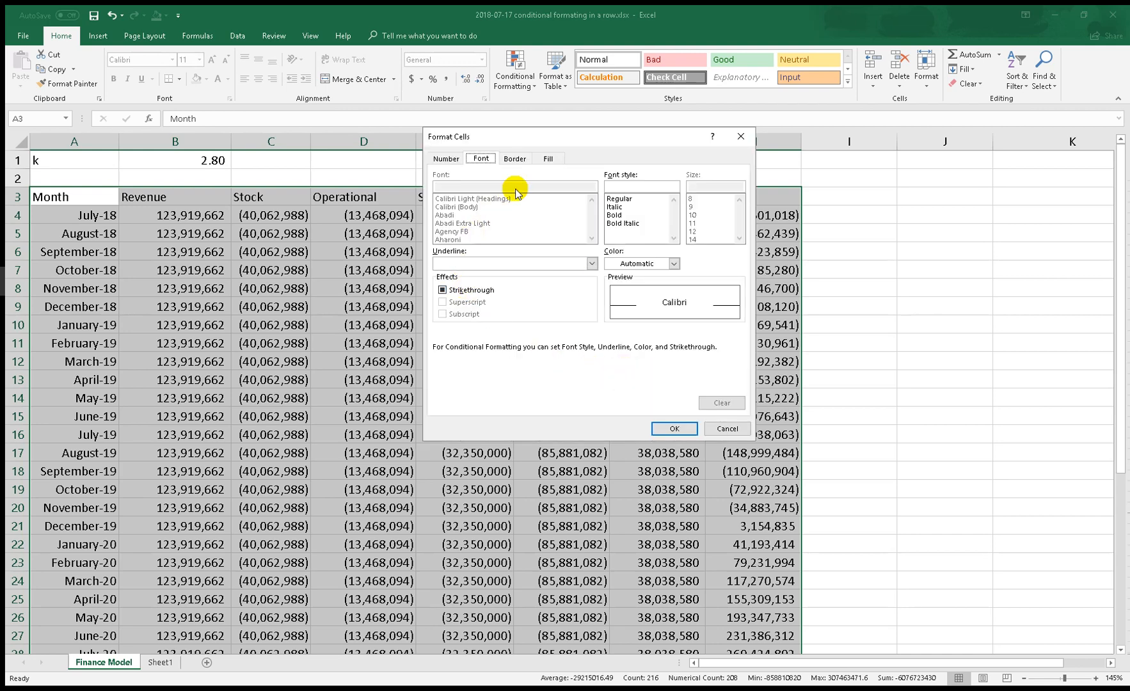
left_click(547, 159)
left_click(456, 283)
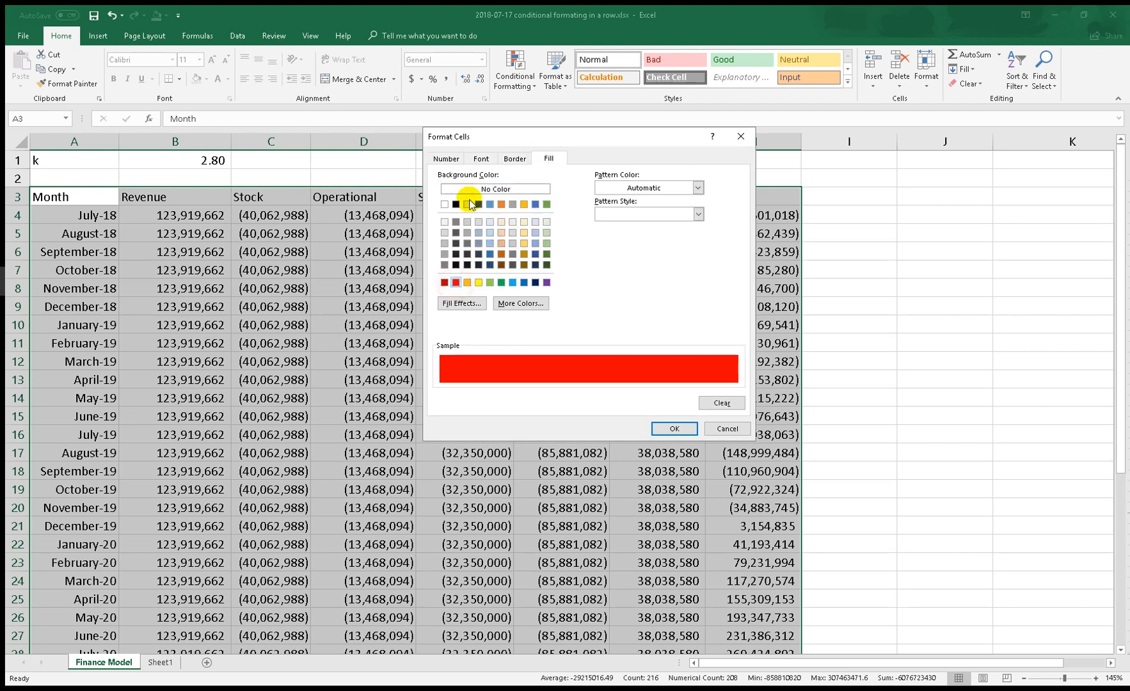
left_click(476, 164)
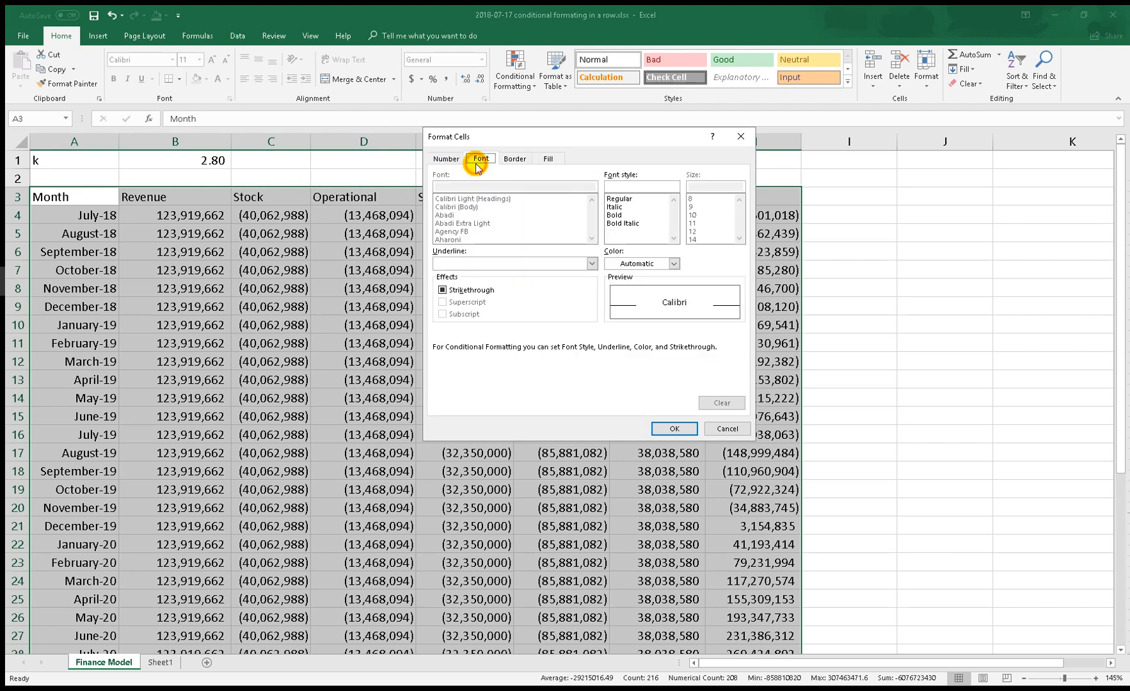
left_click(669, 264)
left_click(609, 311)
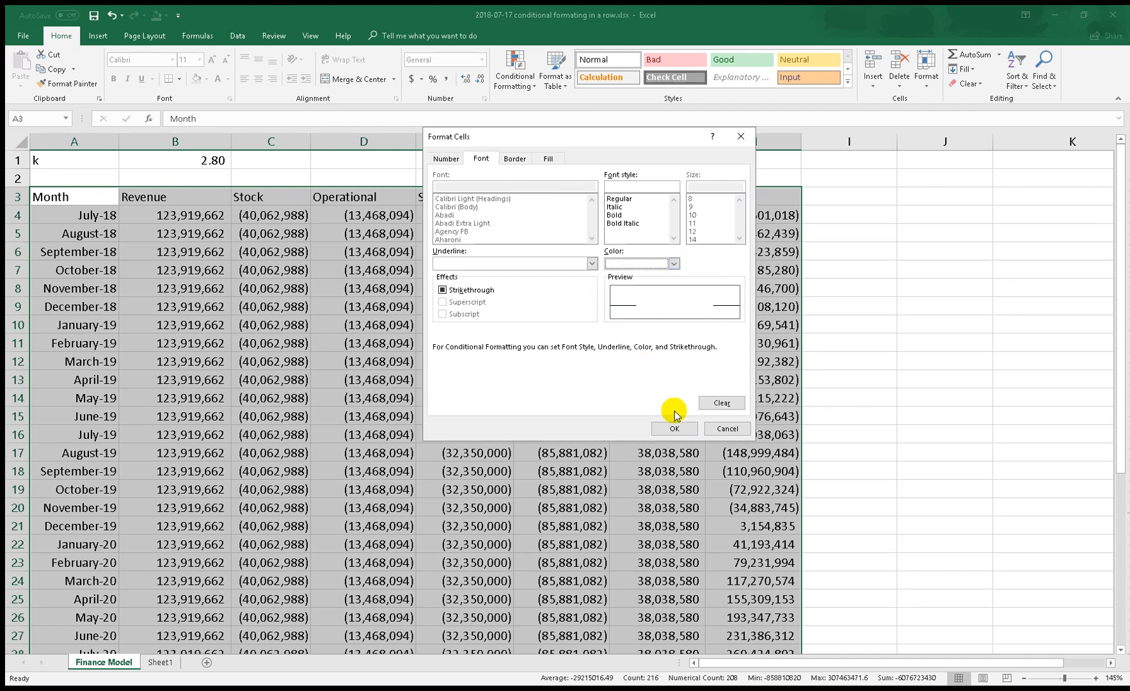
left_click(673, 430)
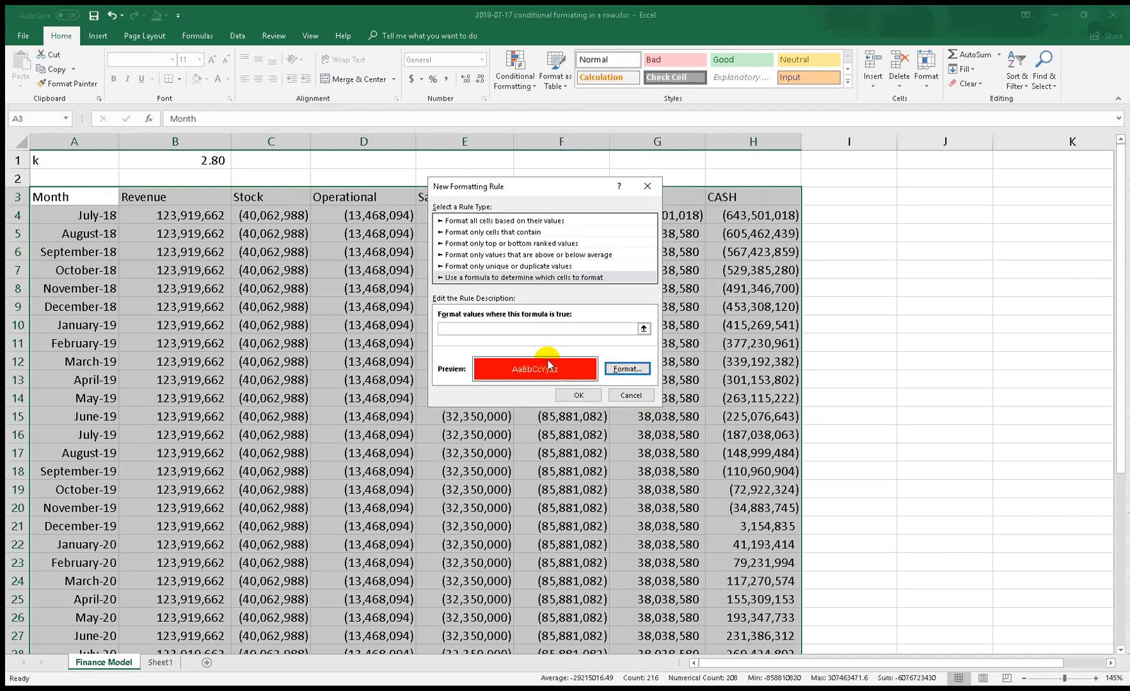
- Enter =$H$4*$H$5<0 as the new rule's formula, multiplying the first two CASH values
left_click(520, 328)
left_click_drag(536, 185, 353, 266)
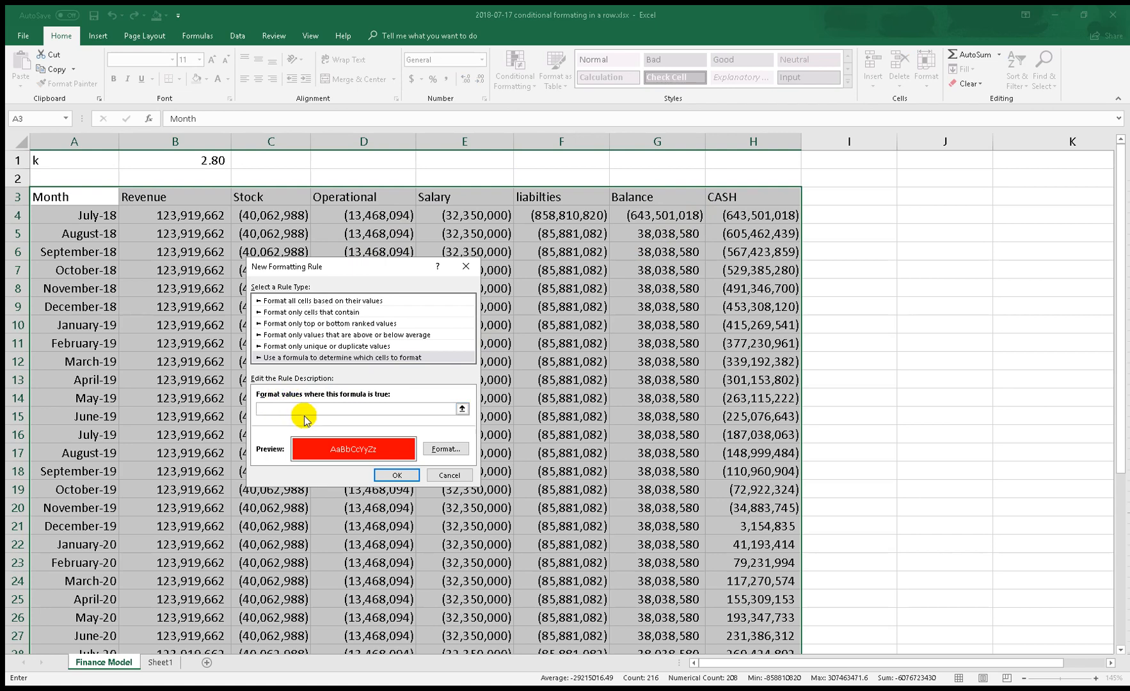
left_click_drag(359, 269, 545, 253)
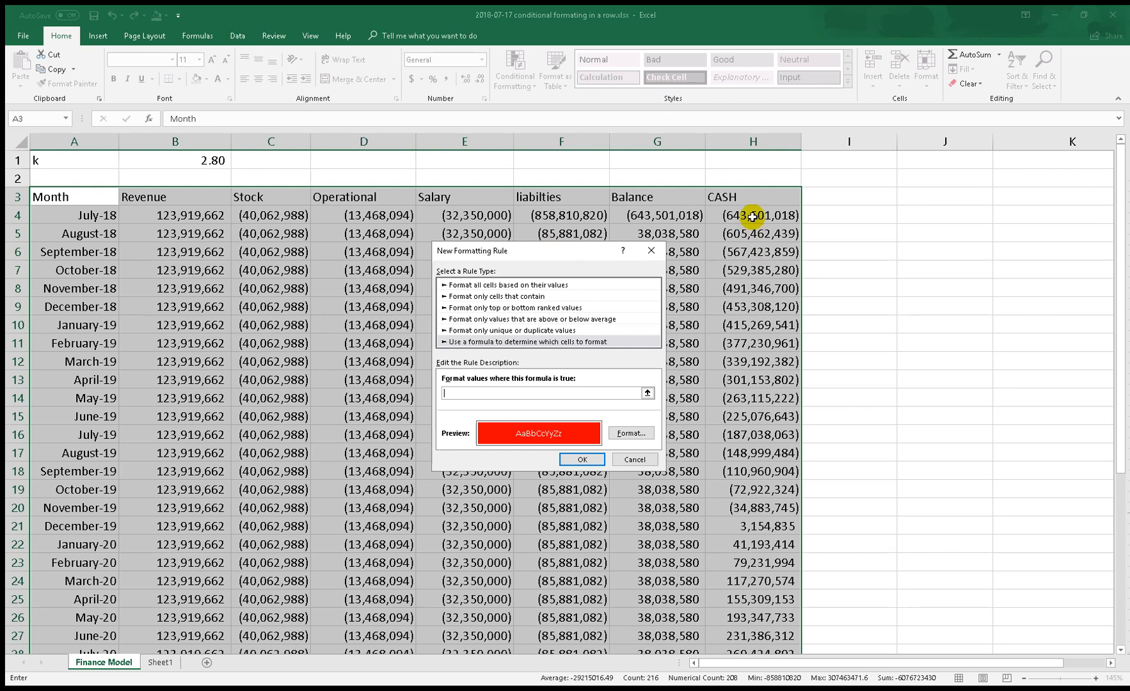
left_click(751, 216)
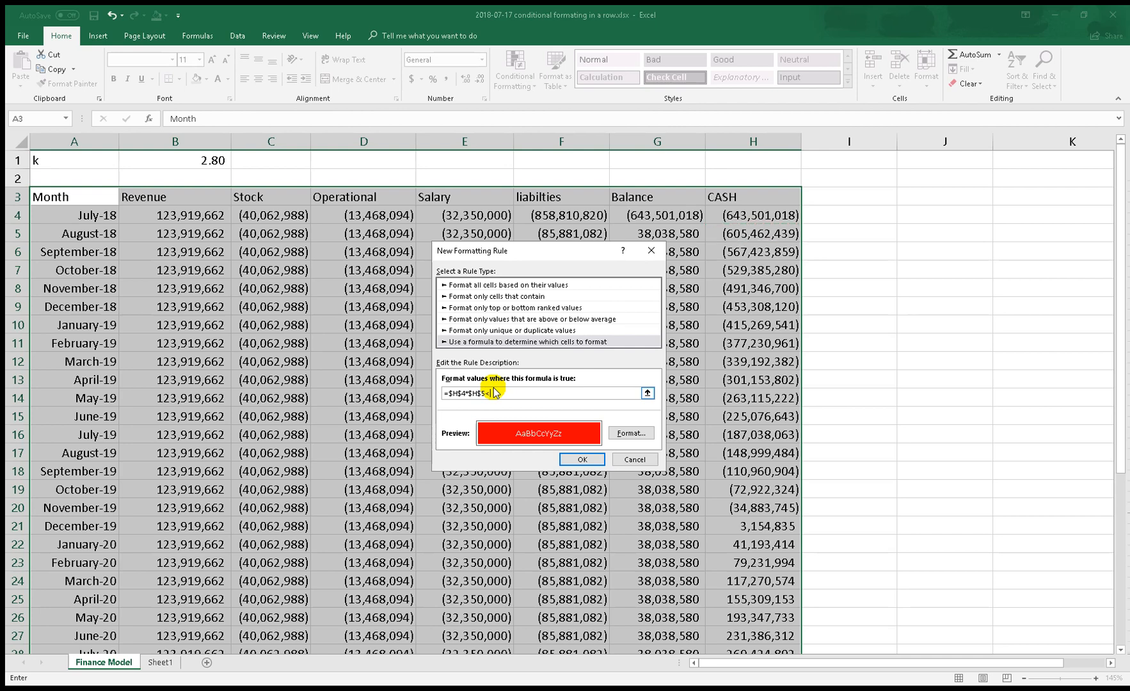
type(",$A$3")
key("BackSpace")
key("BackSpace")
key("BackSpace")
key("BackSpace")
- Make the formula's row references relative so it reads $H4*$H5<0, and create the rule
left_click(449, 393)
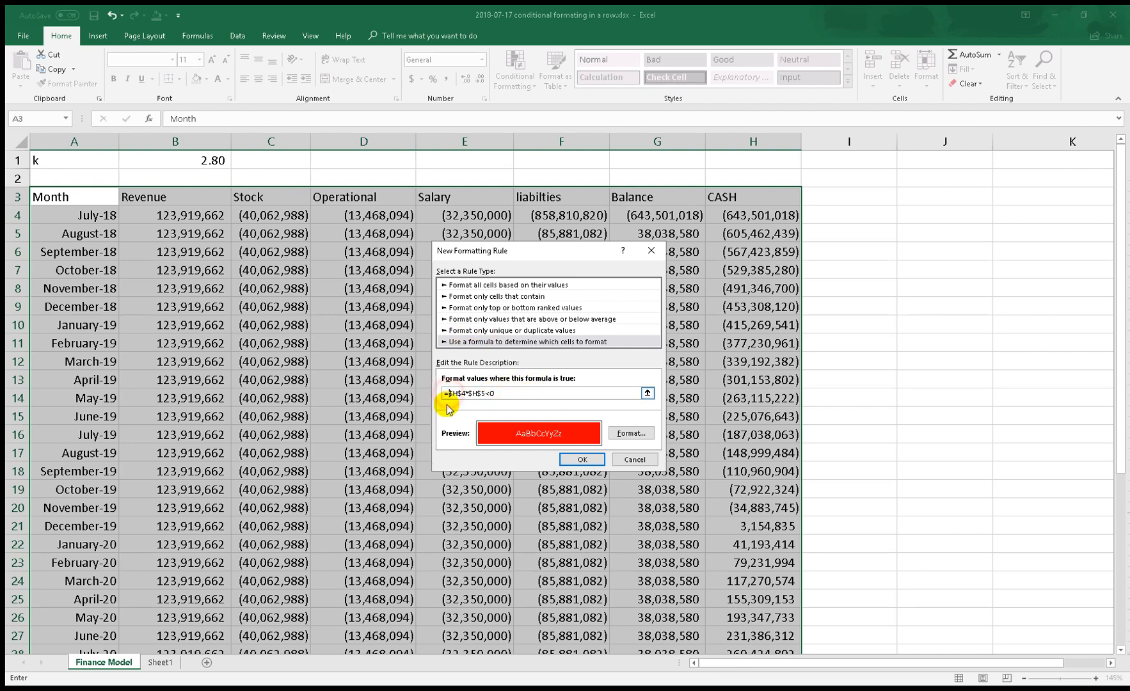
key("BackSpace")
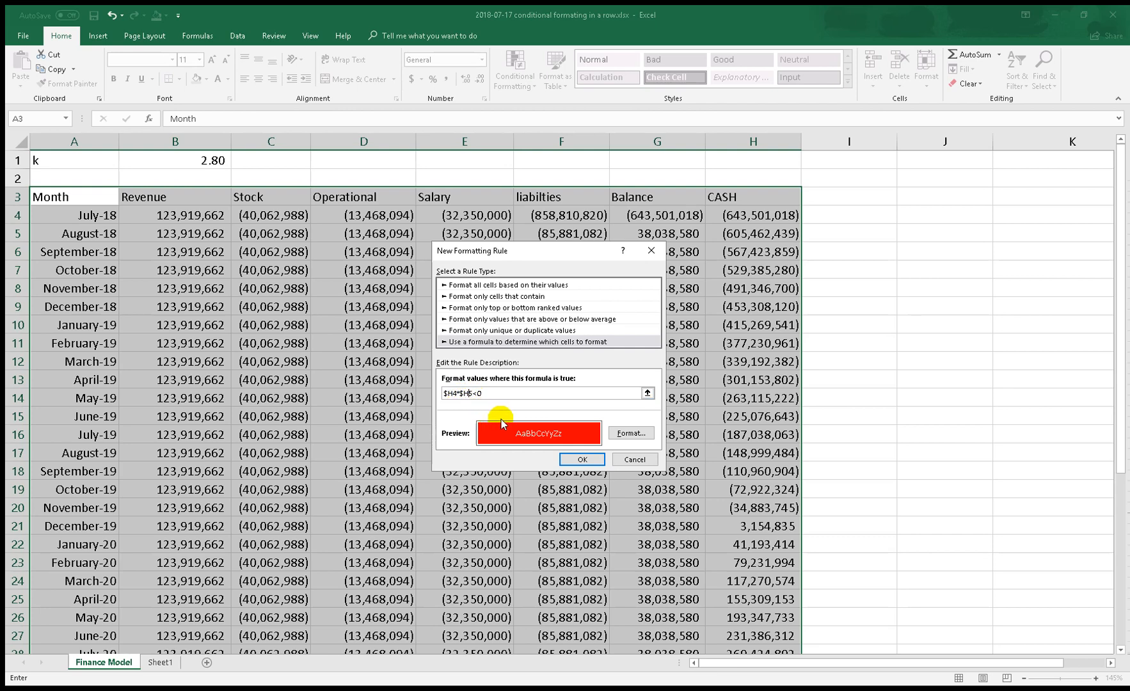
left_click(582, 459)
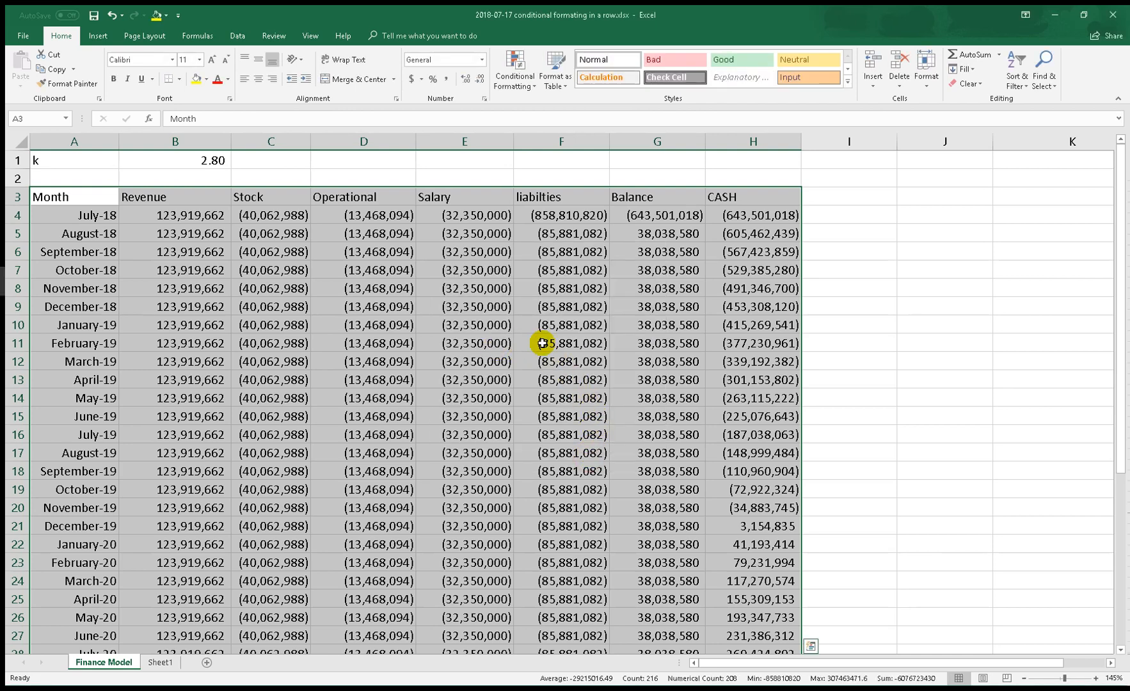
- Correct the existing rule's formula from quoted text to =$H4*$H5<0 and apply it to the selected range
left_click(516, 74)
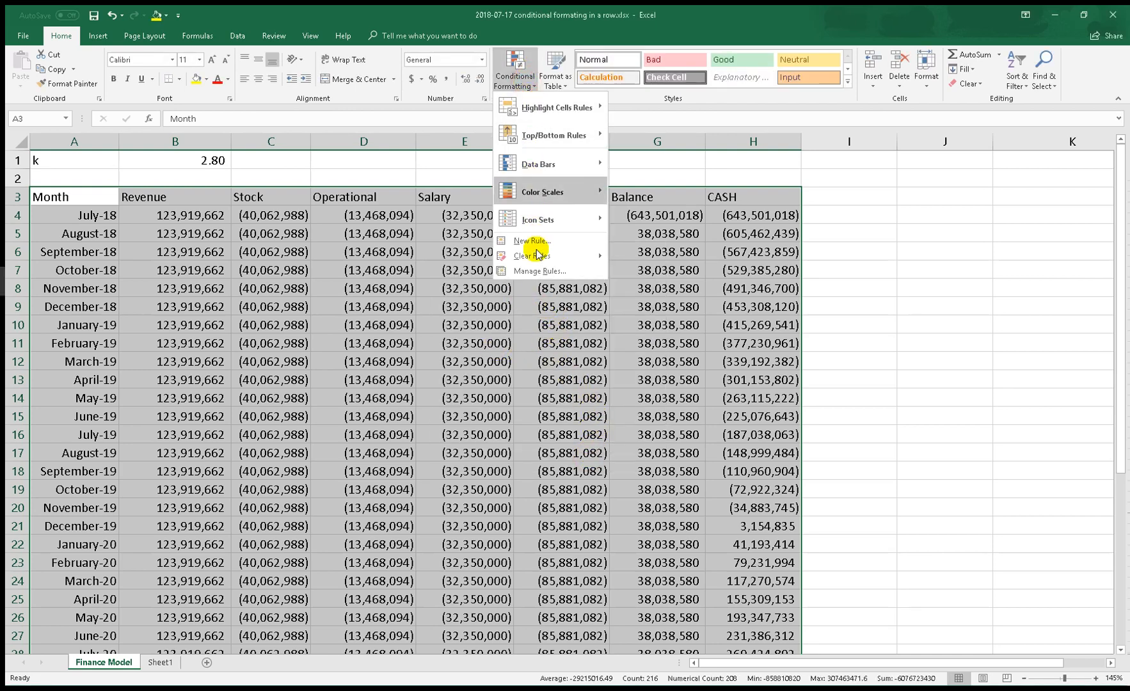
left_click(537, 271)
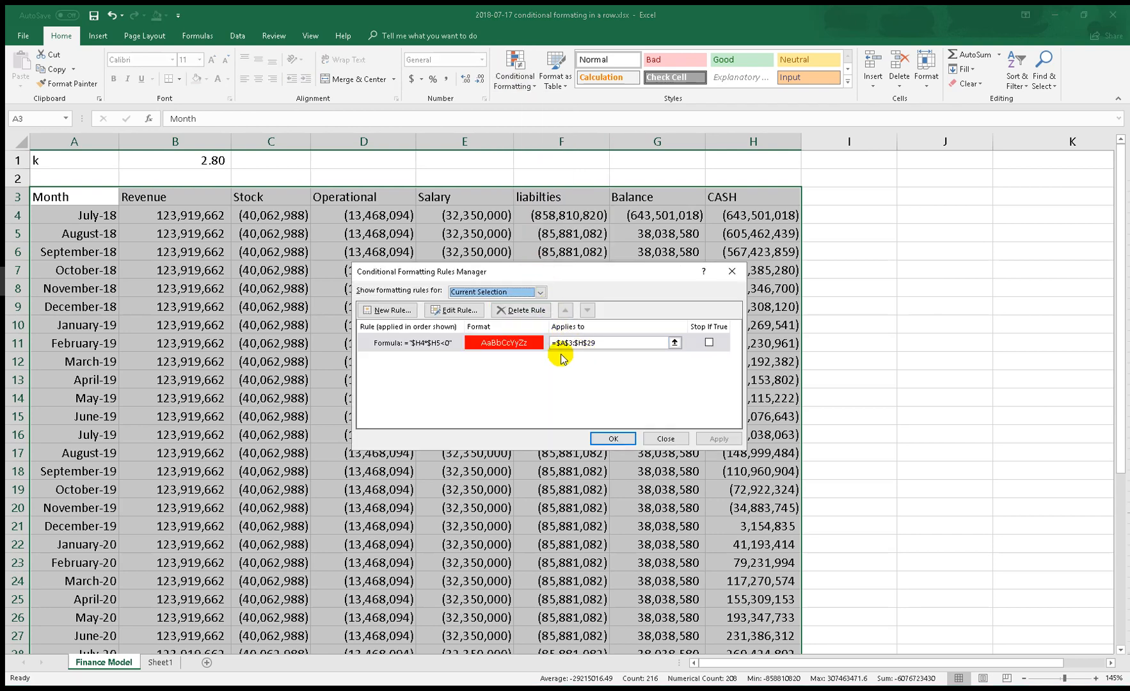
left_click(514, 348)
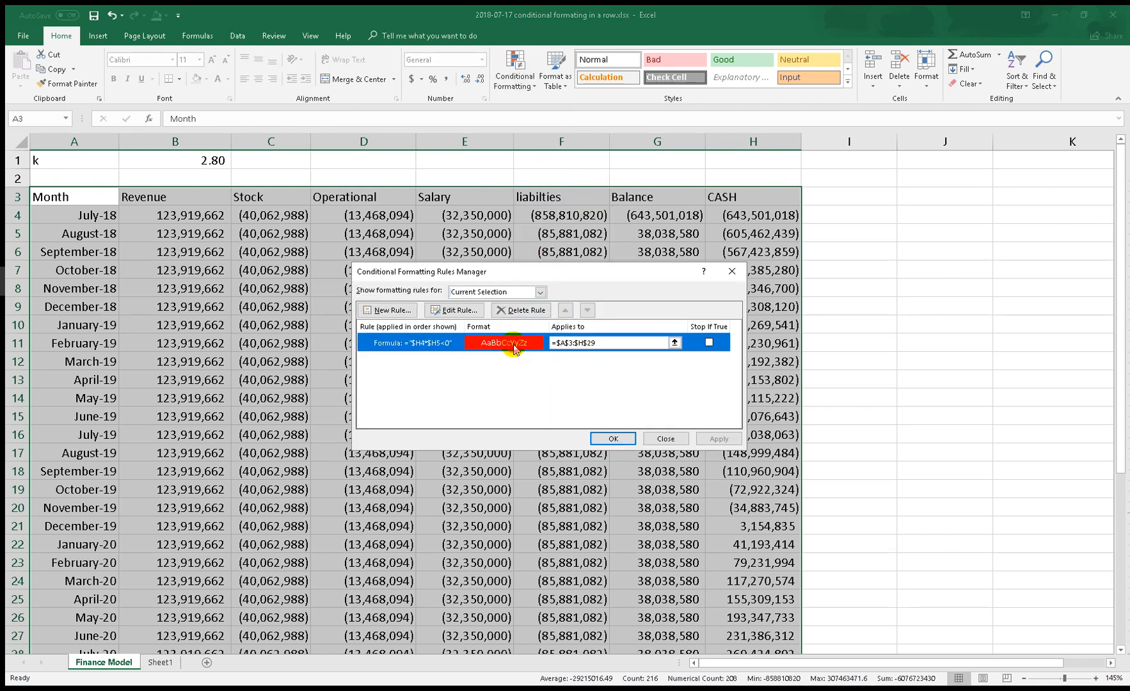
double_click(514, 347)
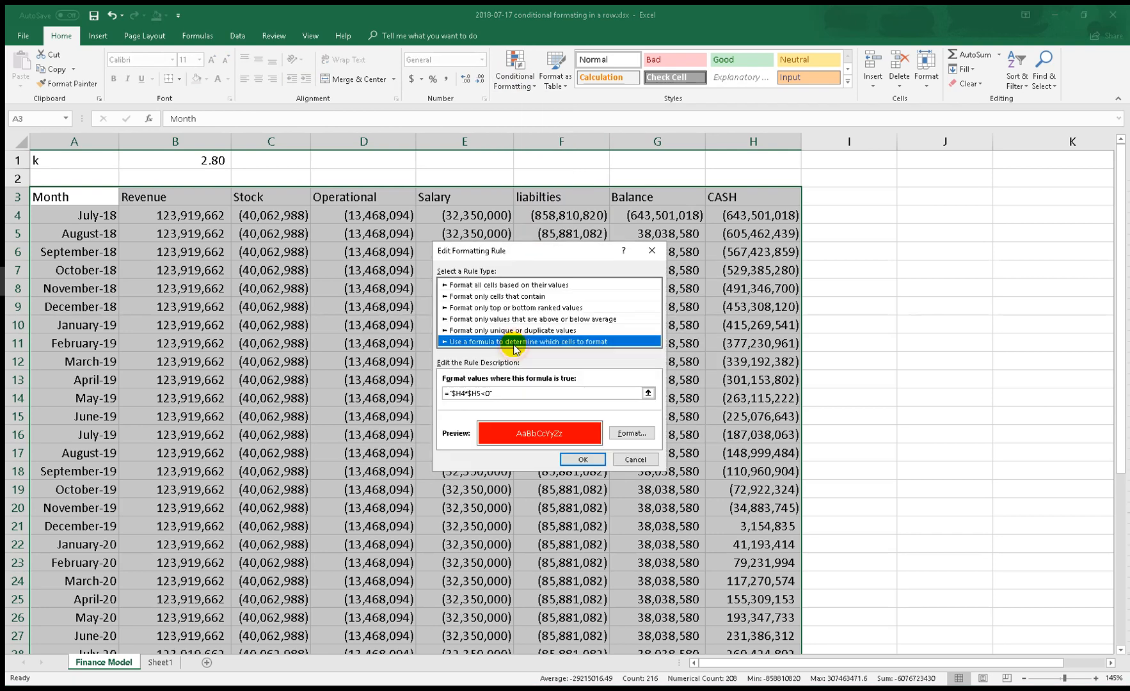
left_click(505, 394)
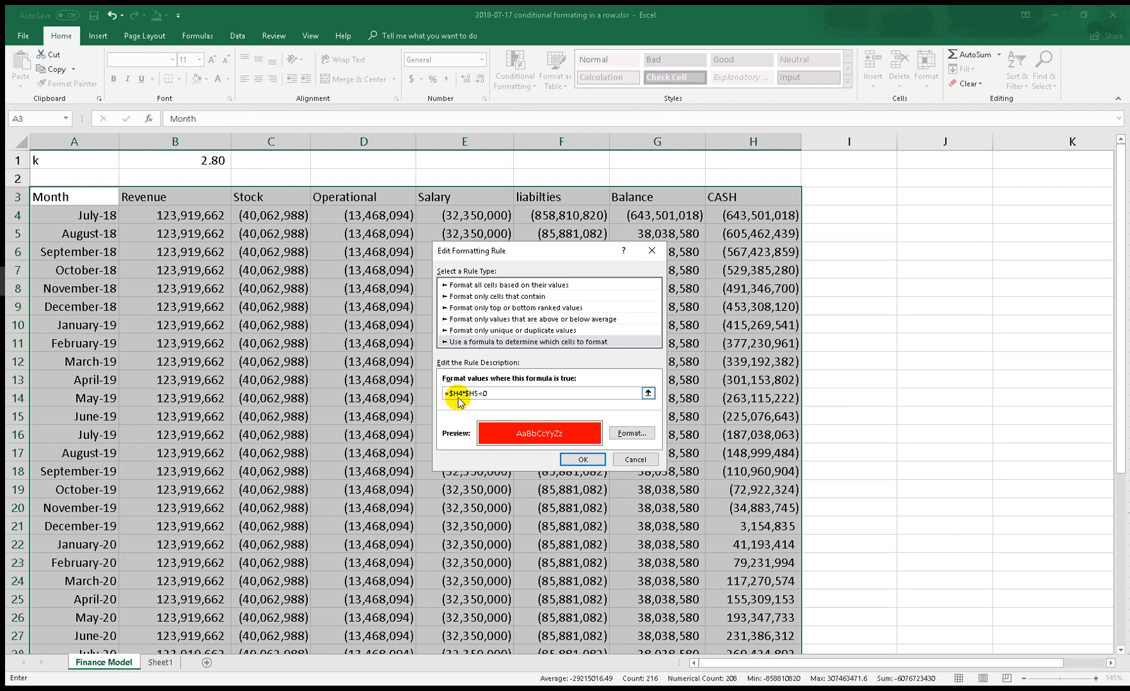
left_click(573, 459)
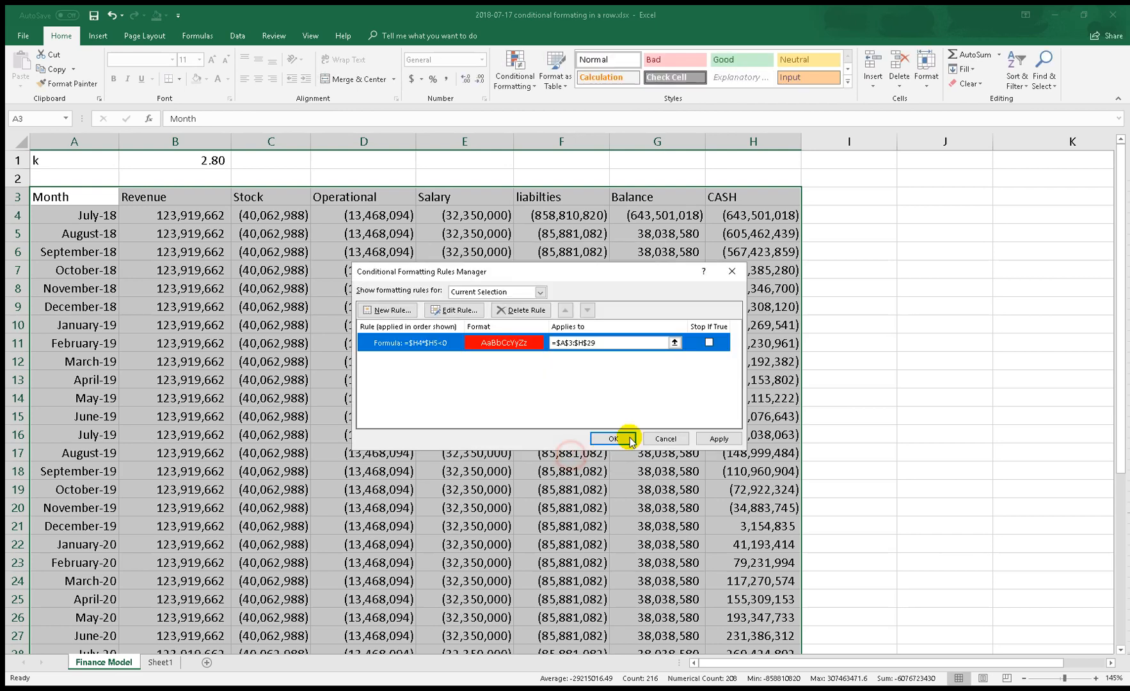
left_click(718, 439)
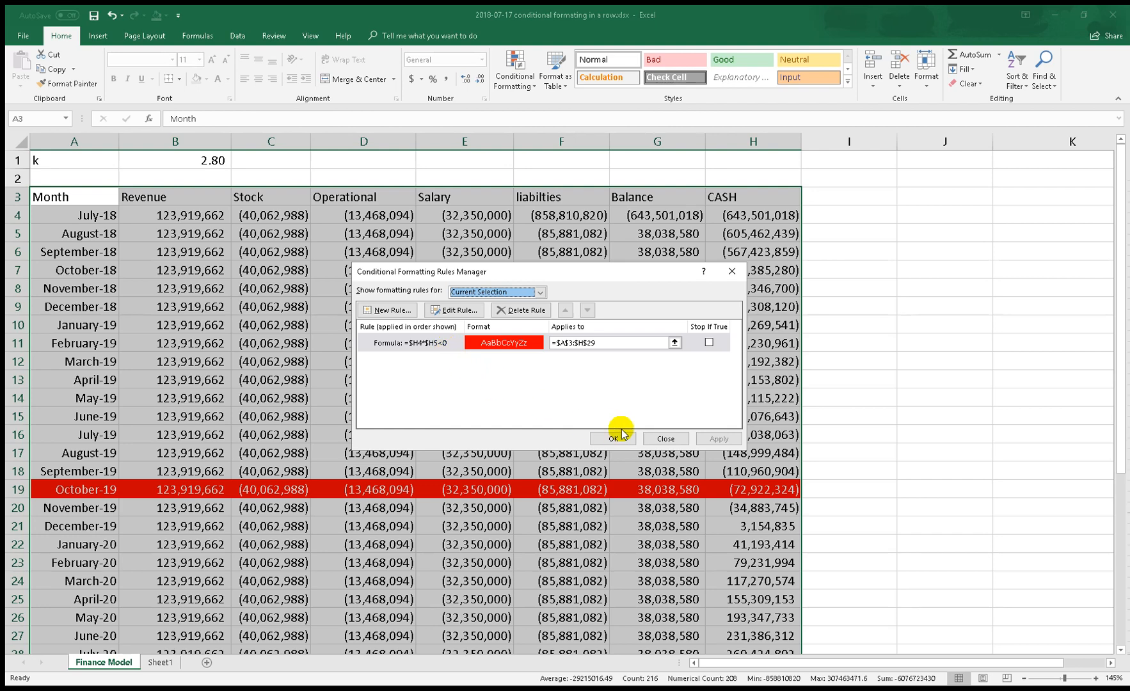
- Shift the rule's formula up one row to =$H3*$H4<0 and apply it
double_click(426, 345)
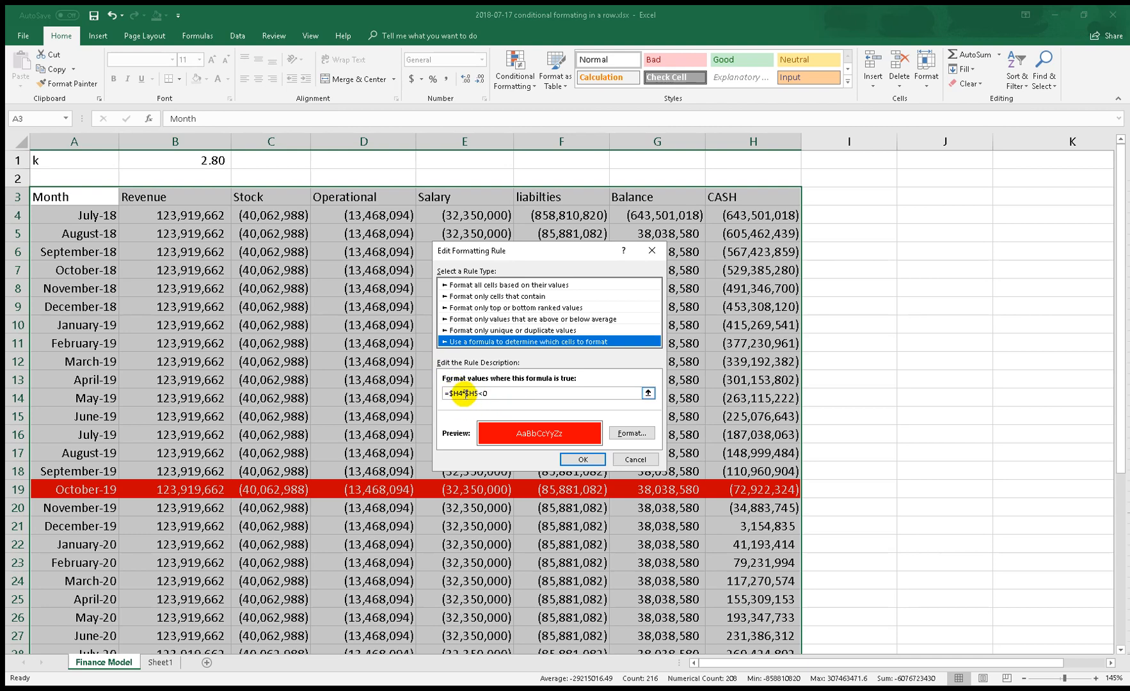
left_click_drag(457, 393, 479, 391)
type("3*$H4")
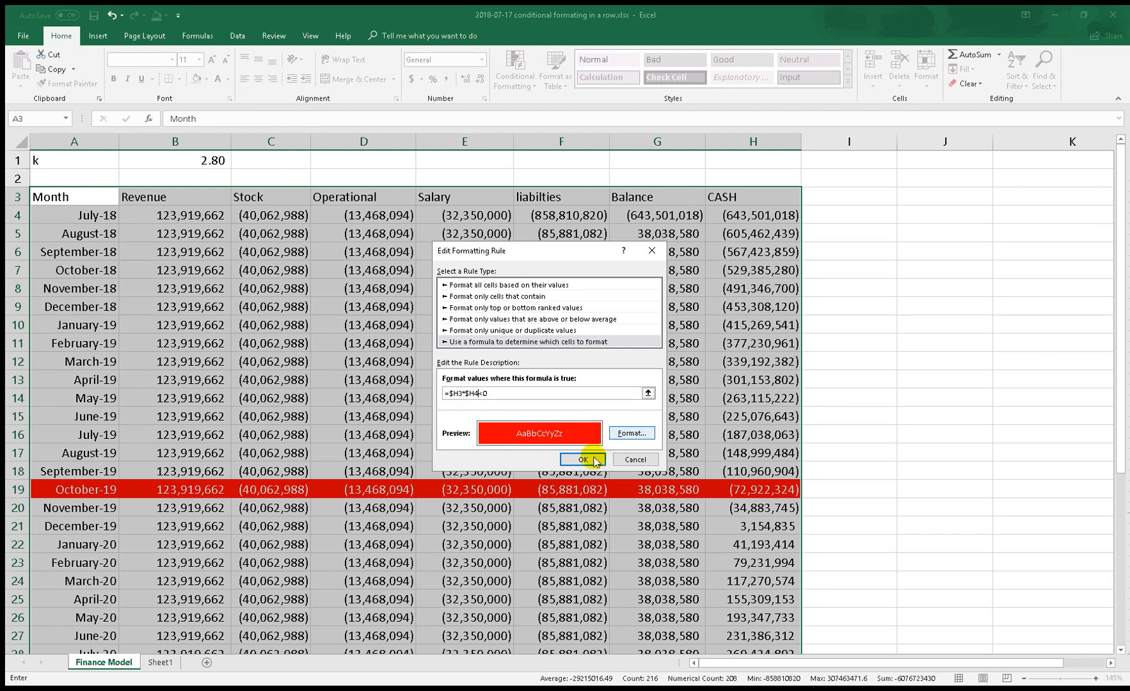
left_click(582, 459)
left_click(715, 439)
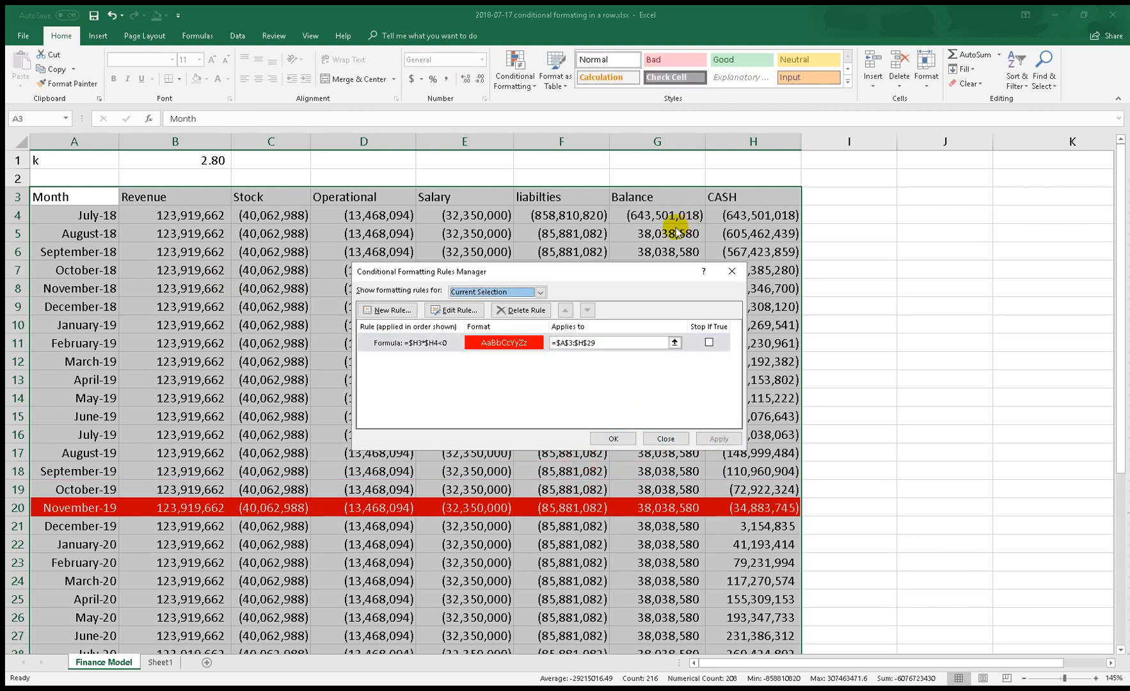
- Change the rule's formula back to =$H4*$H5<0 and apply it
double_click(425, 343)
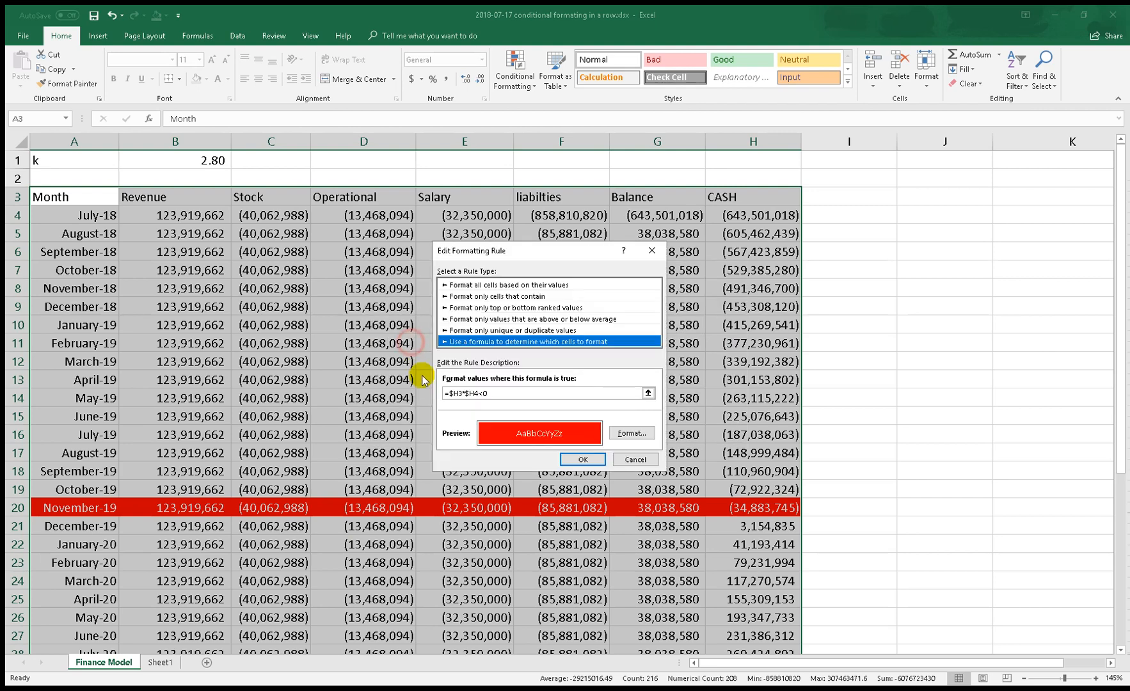
left_click(463, 393)
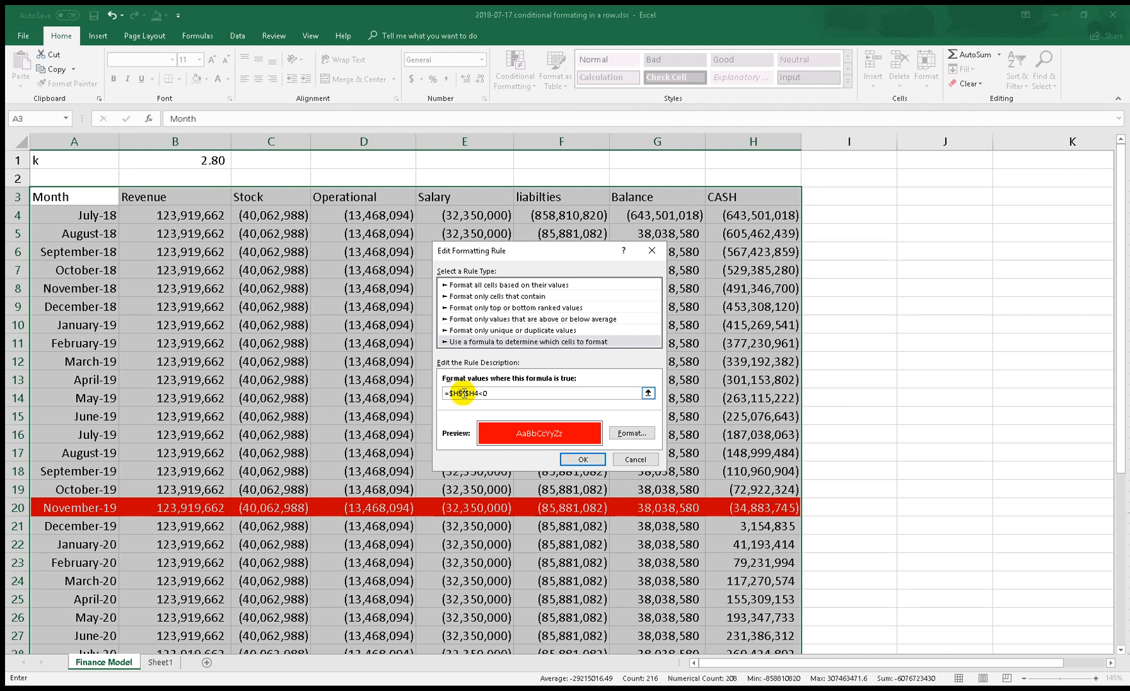
key("BackSpace")
type("4")
left_click(593, 456)
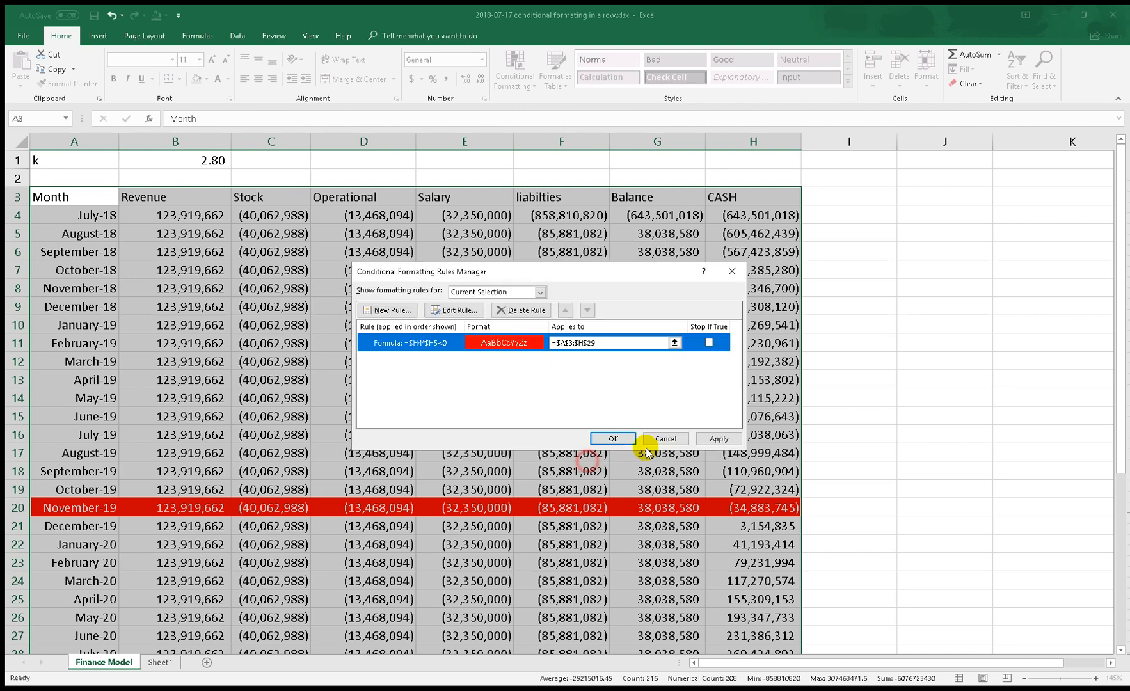
left_click(700, 440)
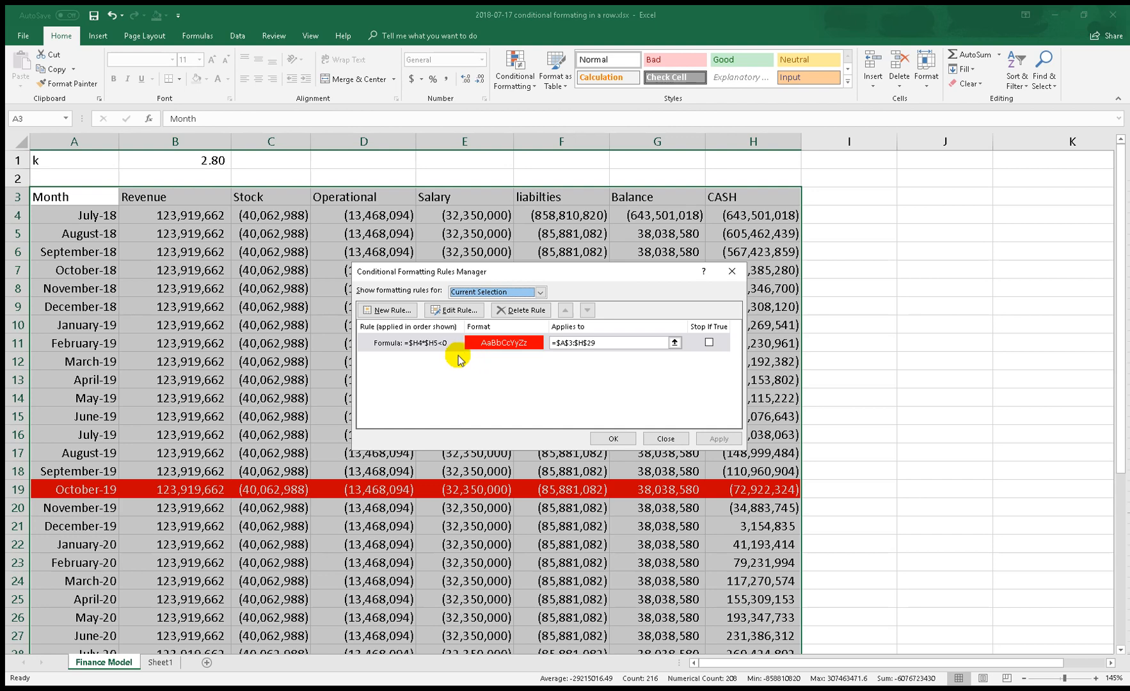
- Set the rule's formula to =$H3*$H4<0, apply it, and close the rules manager
double_click(435, 346)
left_click(457, 392)
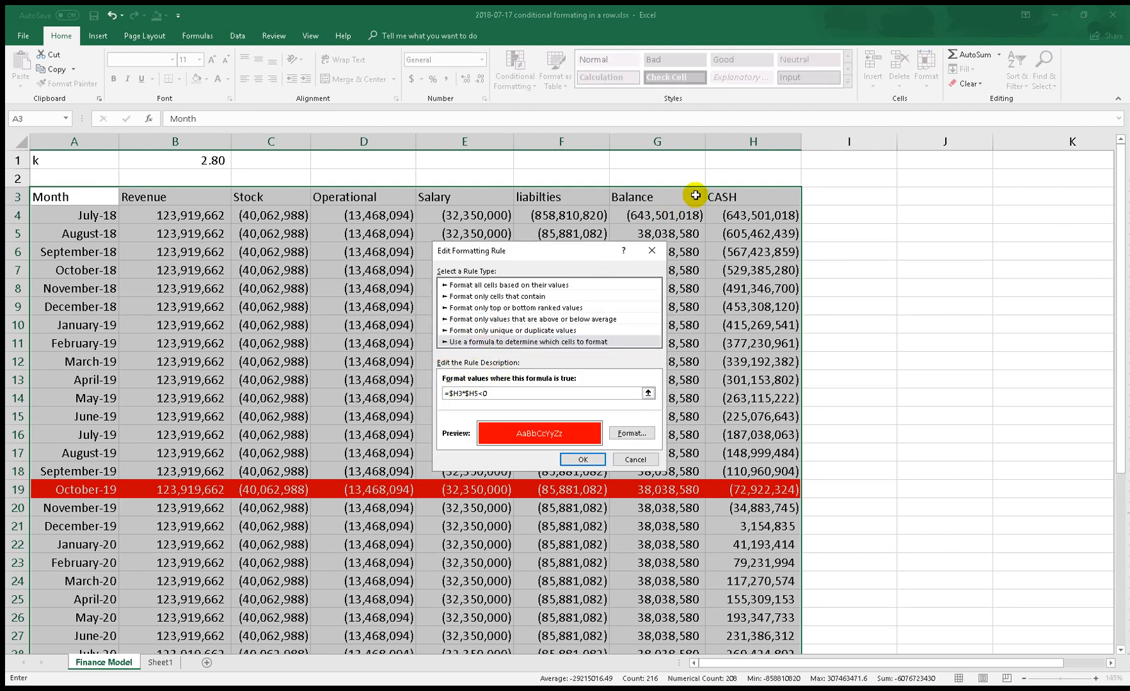
left_click(475, 393)
key("BackSpace")
type("4")
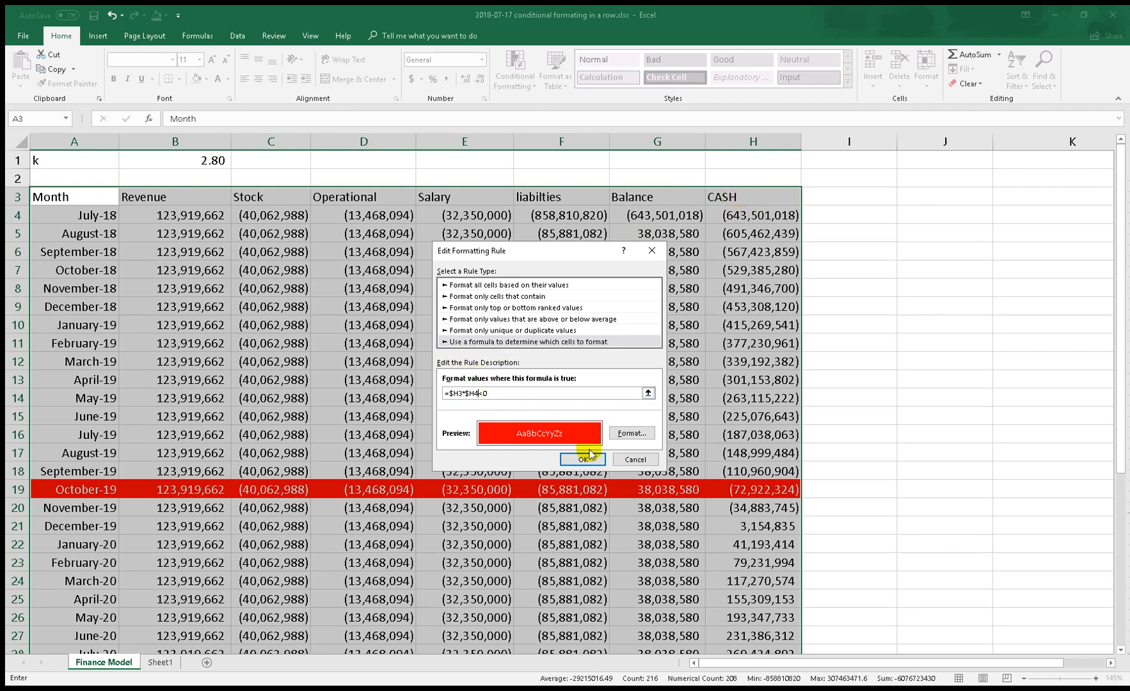
left_click(585, 458)
left_click(726, 439)
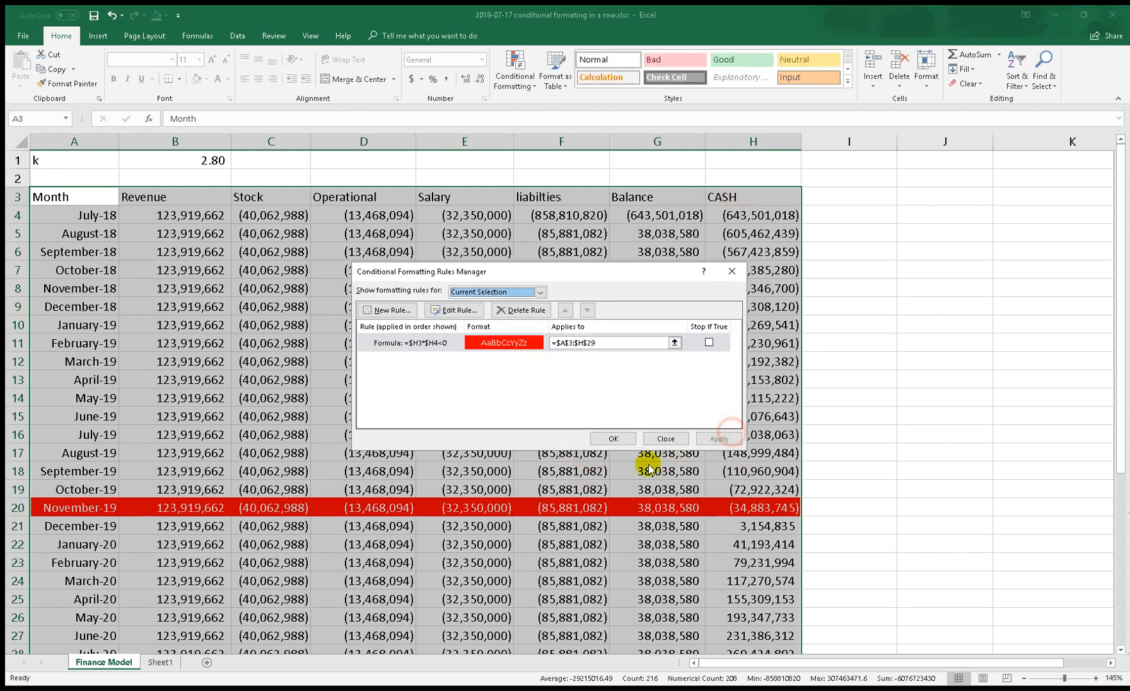
left_click(613, 439)
- Inspect the highlighted November-19 row, the first CASH value and the CASH header
left_click(745, 378)
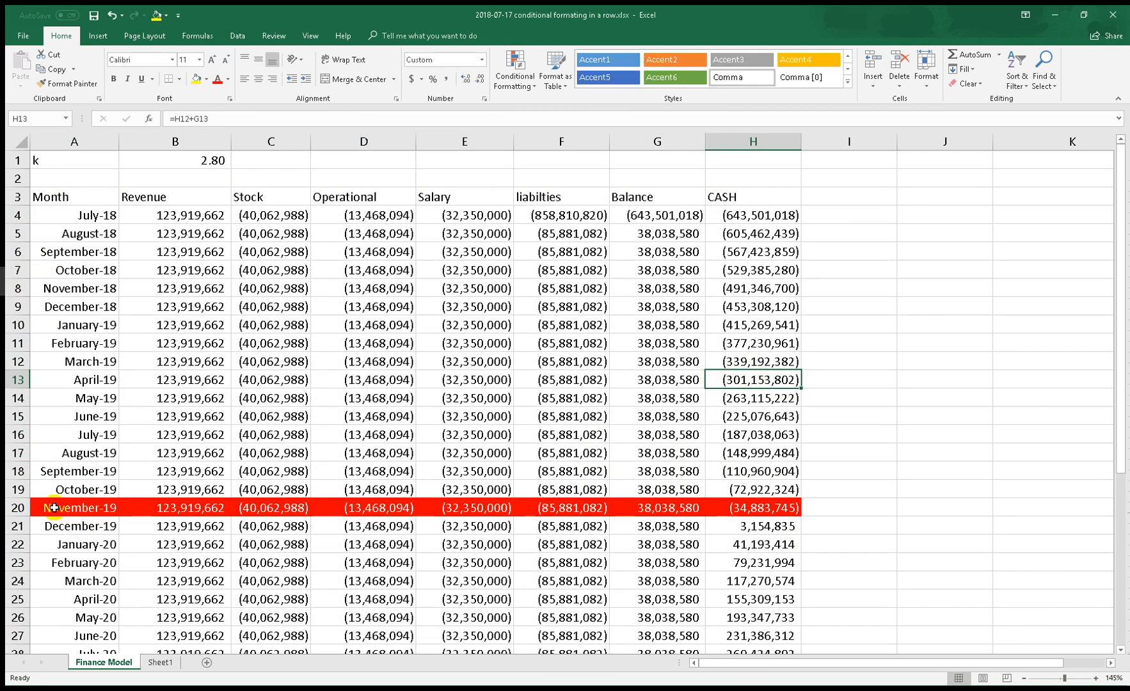
left_click_drag(36, 510, 708, 513)
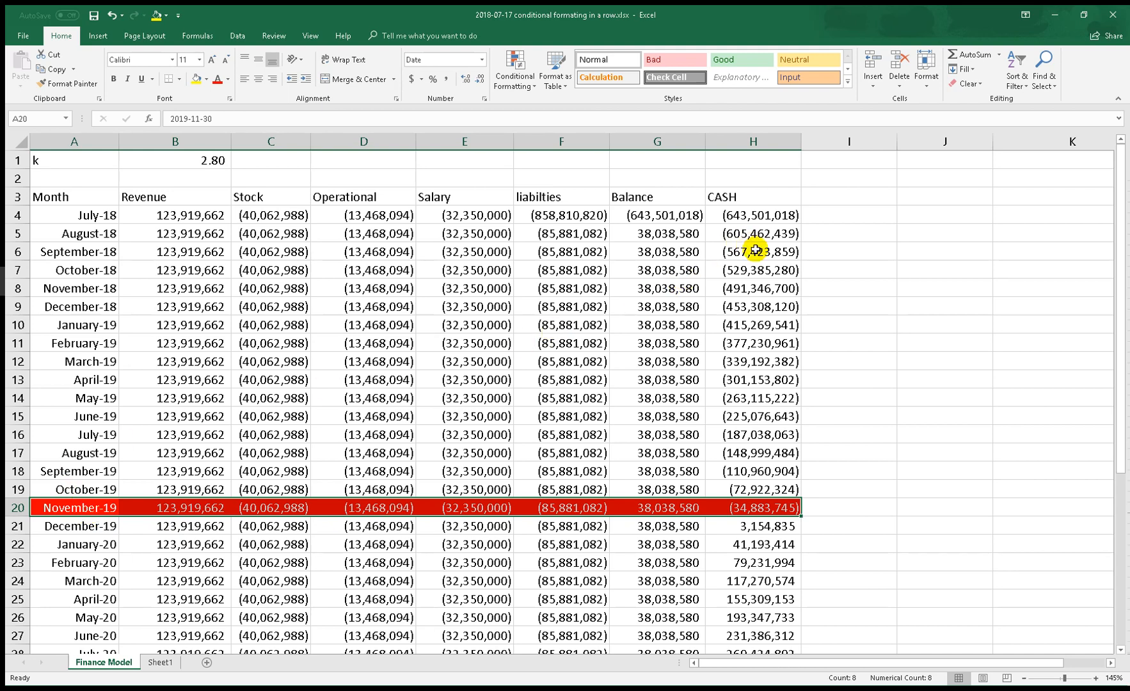
left_click(737, 215)
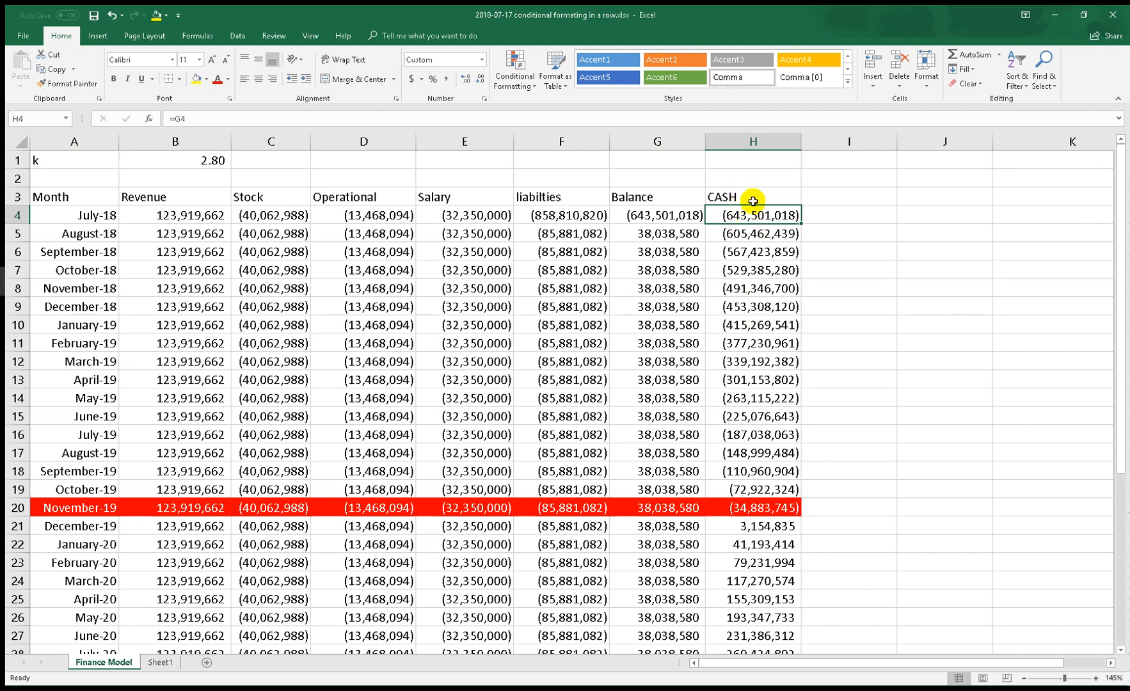
left_click(751, 198)
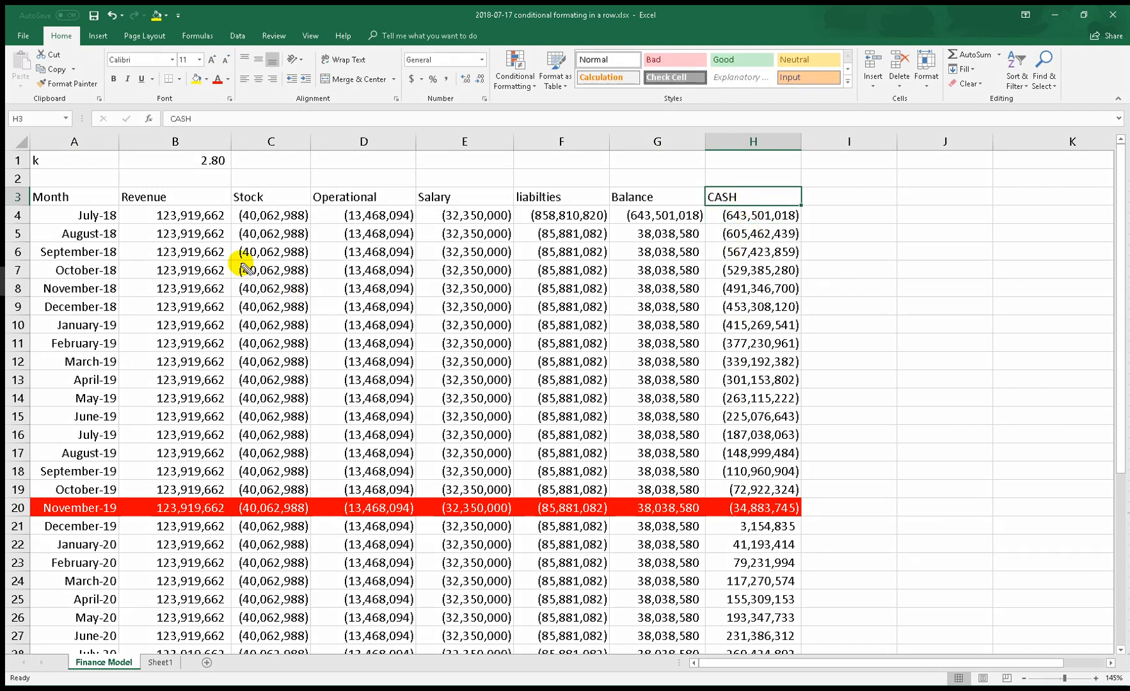
- Draw the sign multiplication rules (− × − = +, + × + = +, − × + = −) in red over the sheet, and clear them
left_click_drag(219, 277, 264, 276)
mouse_move(391, 255)
left_mouse_down()
mouse_move(356, 288)
mouse_move(409, 291)
left_mouse_up()
left_click_drag(481, 264, 541, 260)
left_click_drag(615, 255, 635, 269)
mouse_move(737, 243)
left_mouse_down()
mouse_move(747, 293)
mouse_move(772, 257)
left_mouse_up()
mouse_move(267, 352)
left_mouse_down()
mouse_move(266, 390)
mouse_move(300, 367)
left_mouse_up()
mouse_move(397, 344)
left_mouse_down()
mouse_move(359, 382)
mouse_move(427, 387)
left_mouse_up()
left_click_drag(510, 345, 513, 393)
mouse_move(501, 373)
left_mouse_down()
mouse_move(650, 351)
mouse_move(645, 370)
left_mouse_up()
mouse_move(727, 343)
left_mouse_down()
mouse_move(729, 404)
mouse_move(713, 380)
left_mouse_up()
left_click_drag(276, 455, 298, 456)
left_click_drag(450, 440, 352, 481)
left_click_drag(349, 433, 443, 497)
left_click_drag(533, 437, 521, 491)
left_click_drag(506, 463, 546, 459)
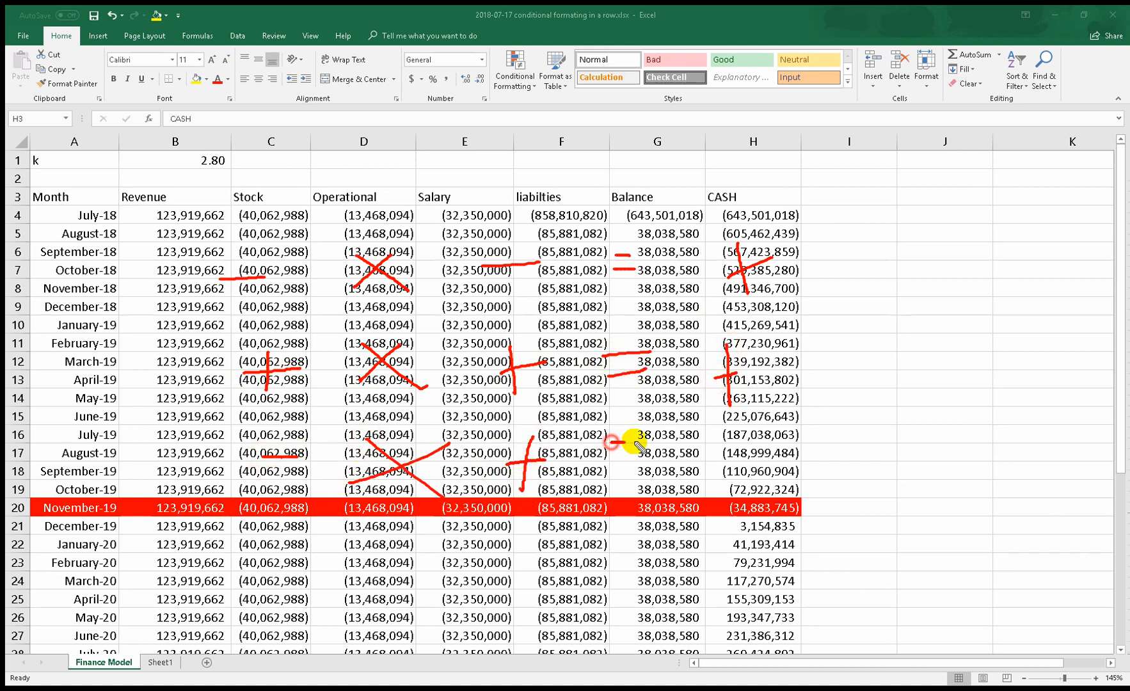
key("Escape")
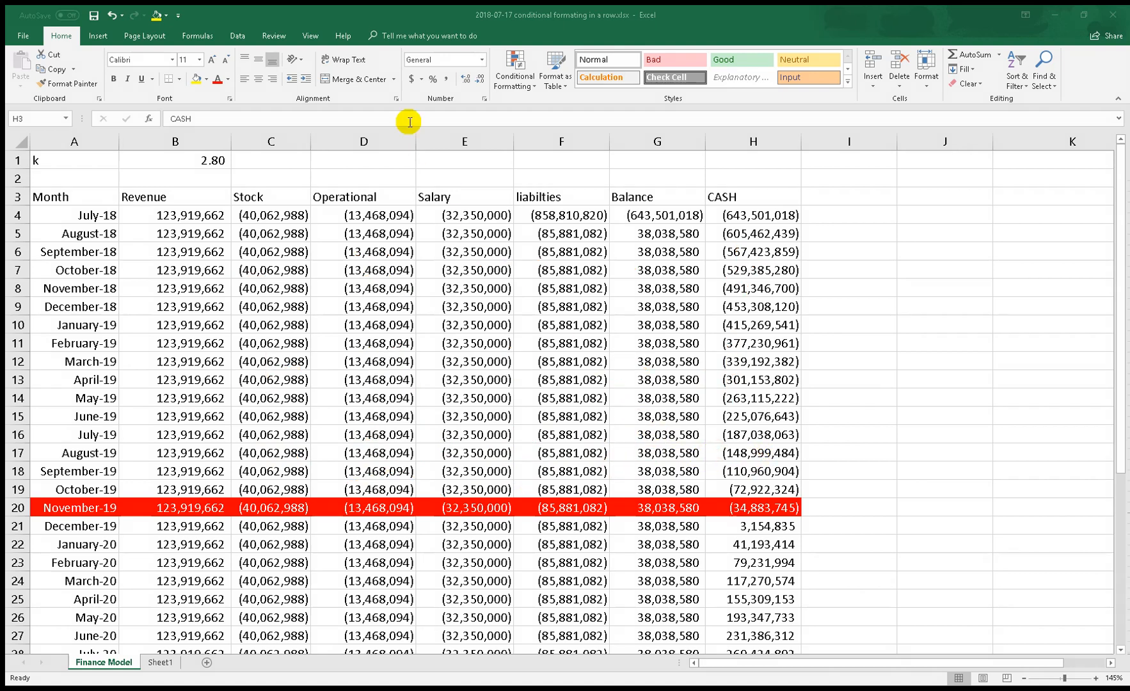
- Review the conditional formatting rule's formula and applied range in the rules manager, and close it
left_click(515, 72)
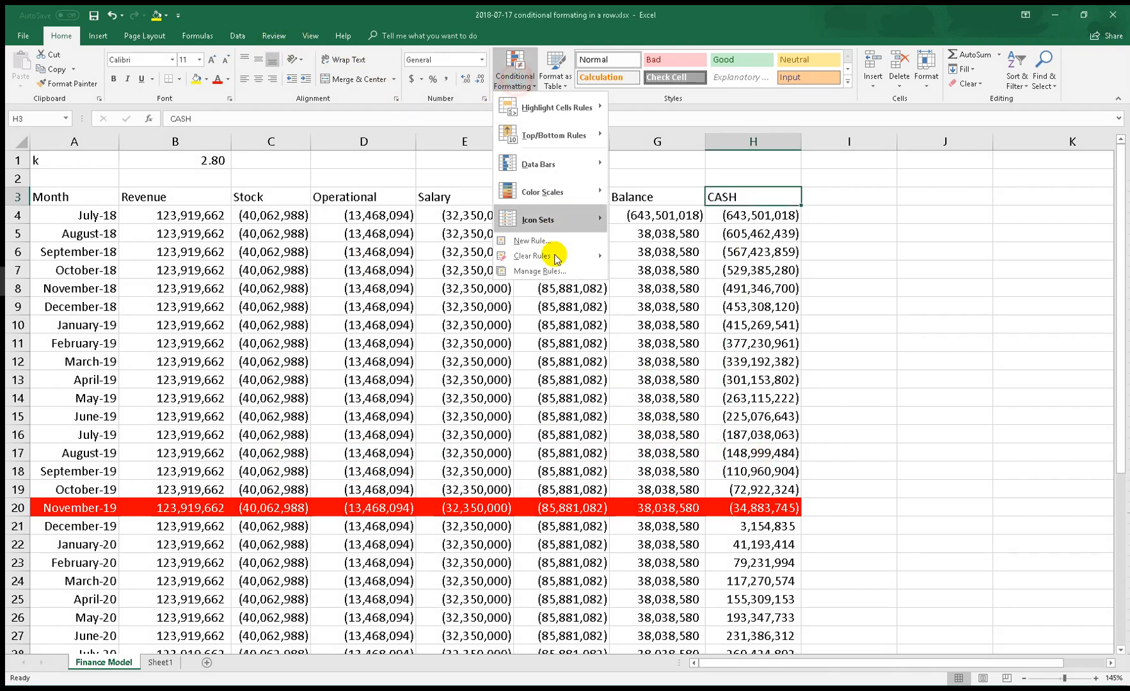
left_click(539, 271)
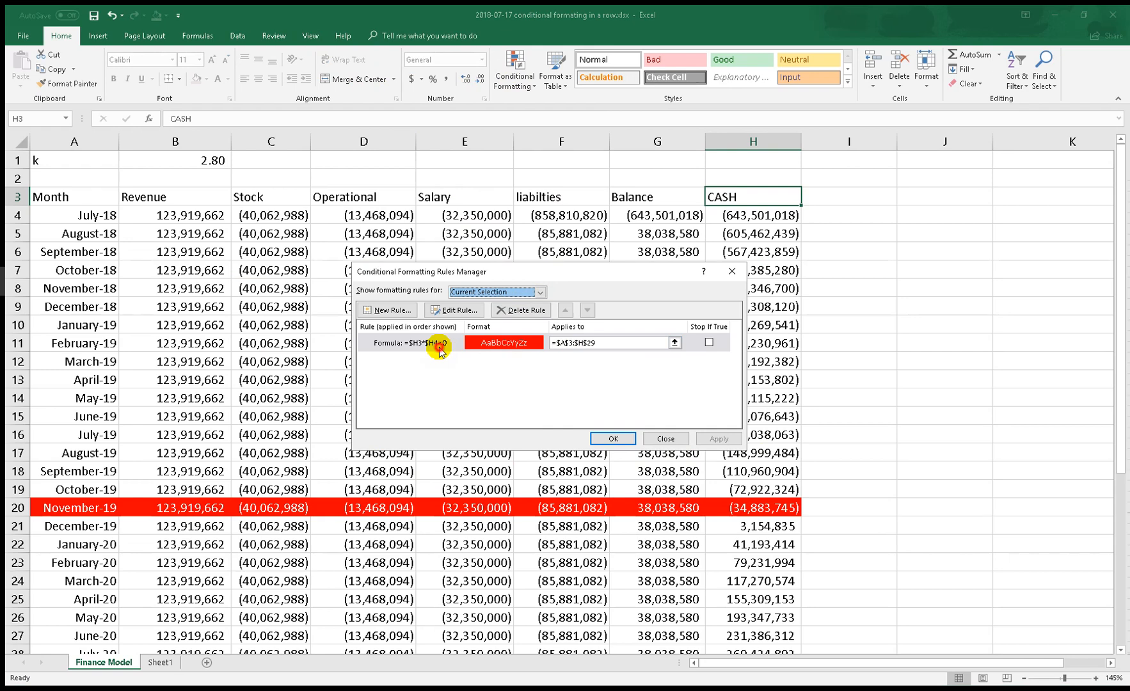
left_click(412, 345)
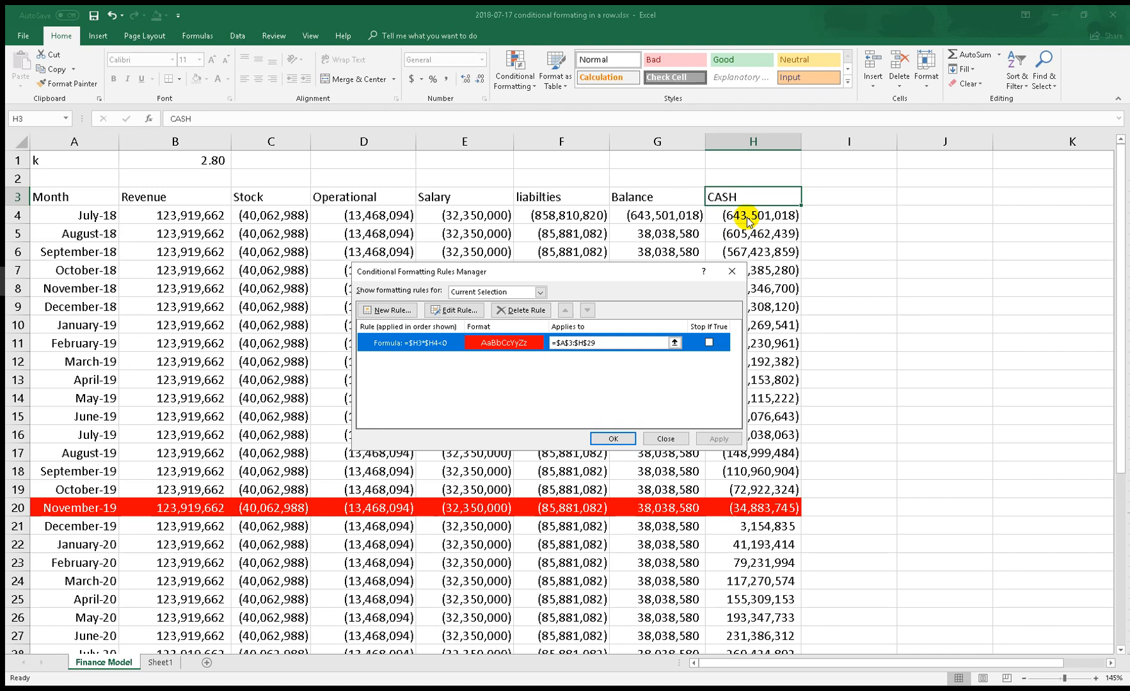
left_click(609, 438)
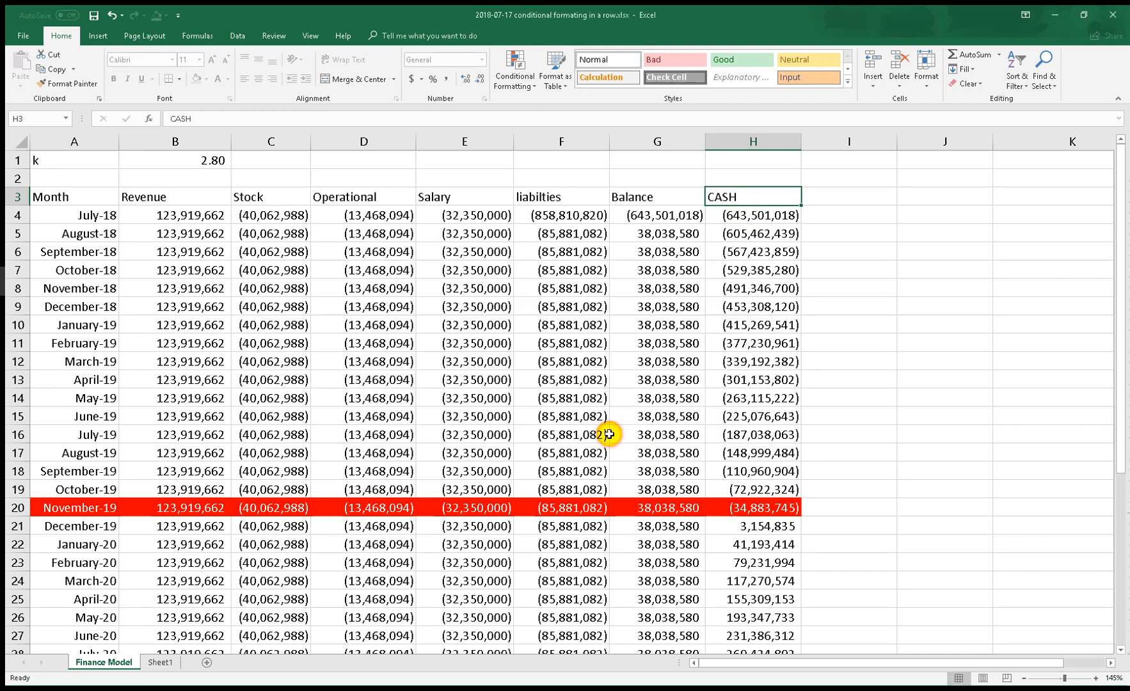